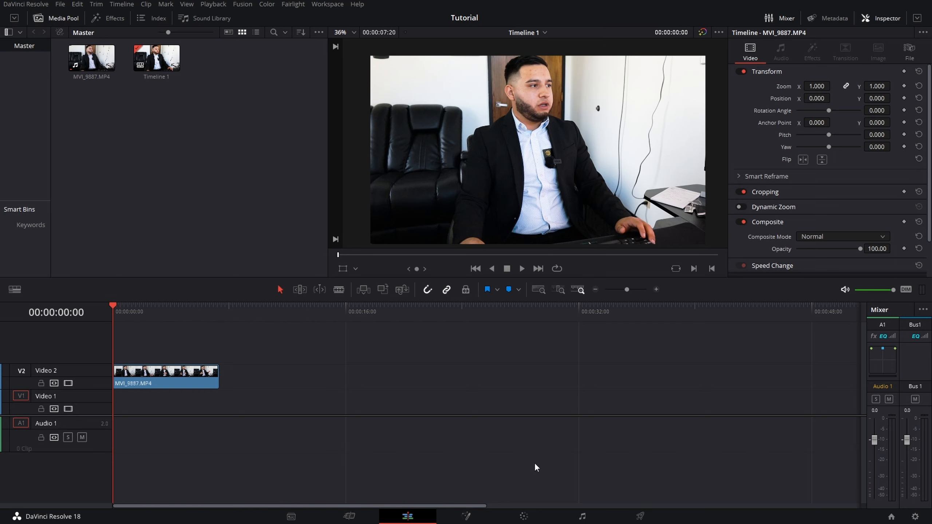
Step: Compare the MVI_9887.MP4 clip with its color grade bypassed and enabled at 00:00:01:54
click(524, 517)
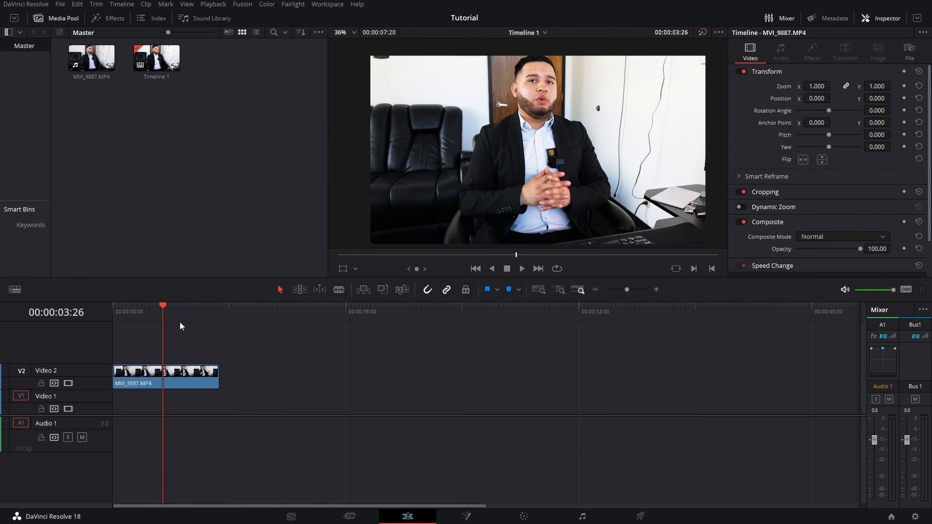
drag(156, 312, 140, 307)
click(187, 384)
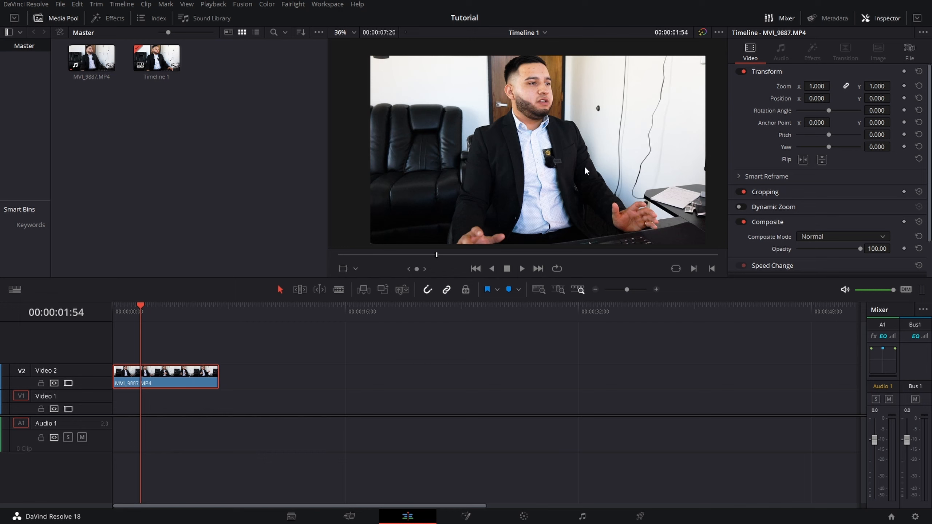
click(702, 32)
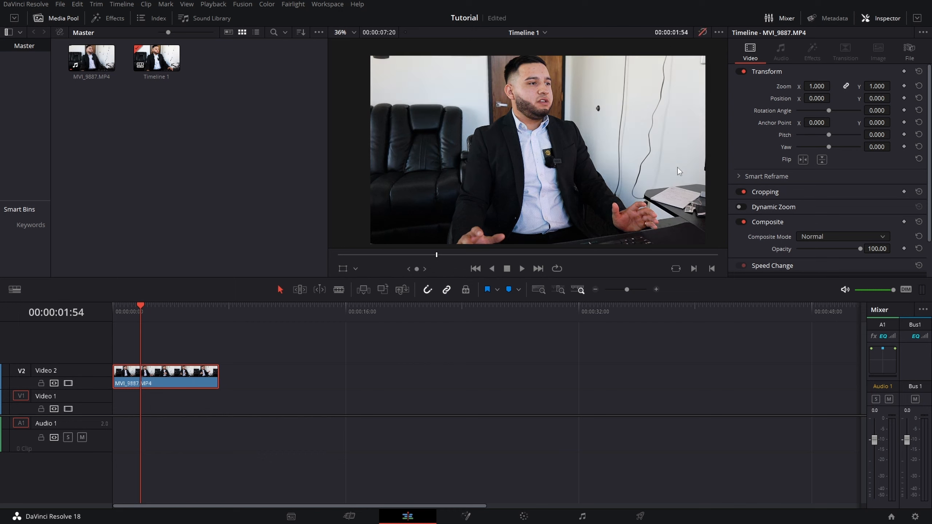
click(700, 33)
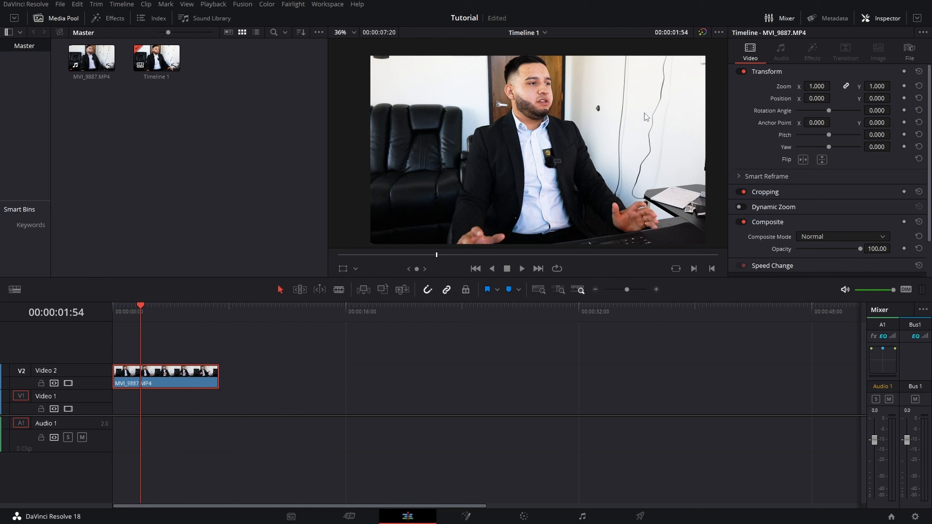
click(702, 32)
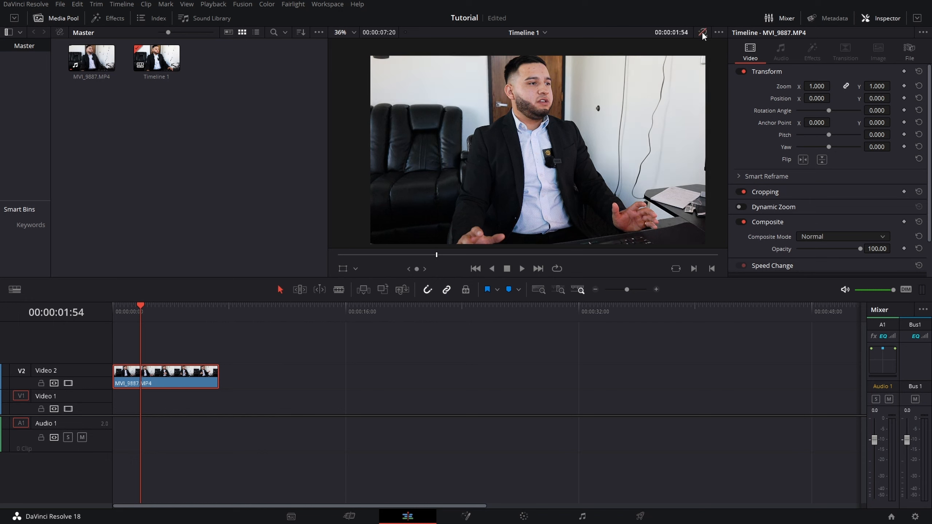
click(442, 336)
click(702, 33)
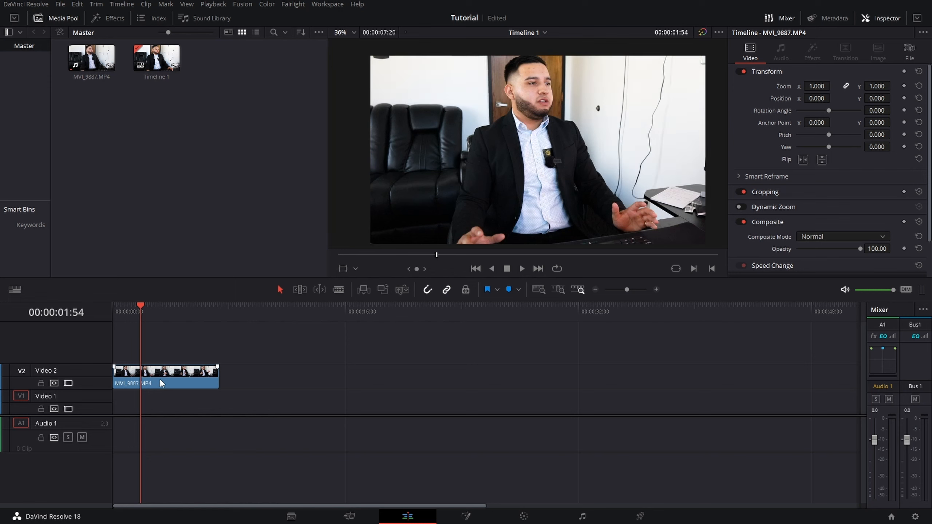
Step: Duplicate the MVI_9887.MP4 clip further along Video 2 and clear the copy's grading nodes
drag(160, 383, 307, 372)
click(529, 513)
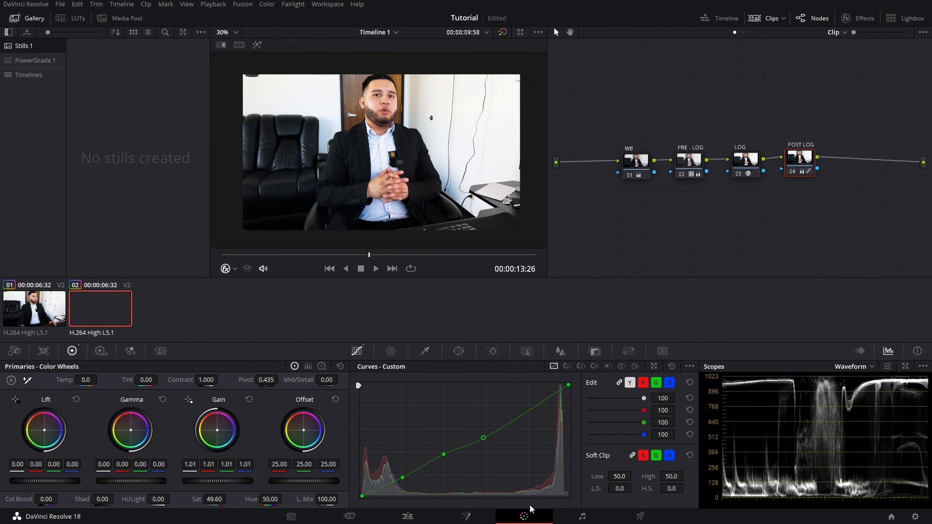
click(423, 514)
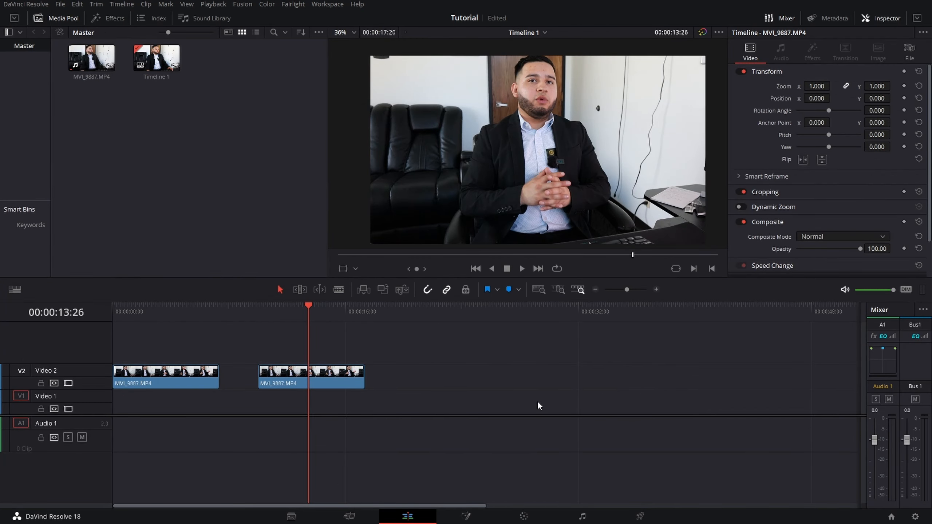
Step: Open the duplicated clip for color grading at 00:00:11:10 and save the project
click(276, 312)
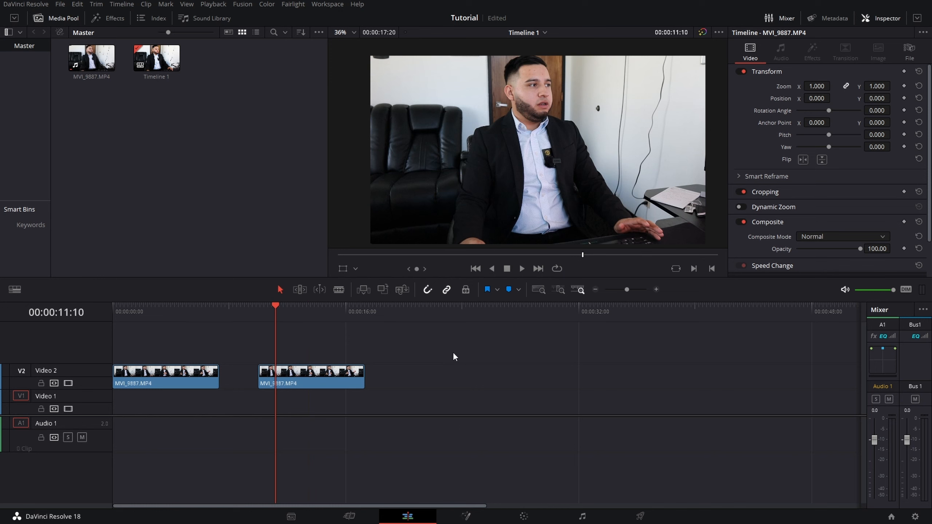
click(524, 517)
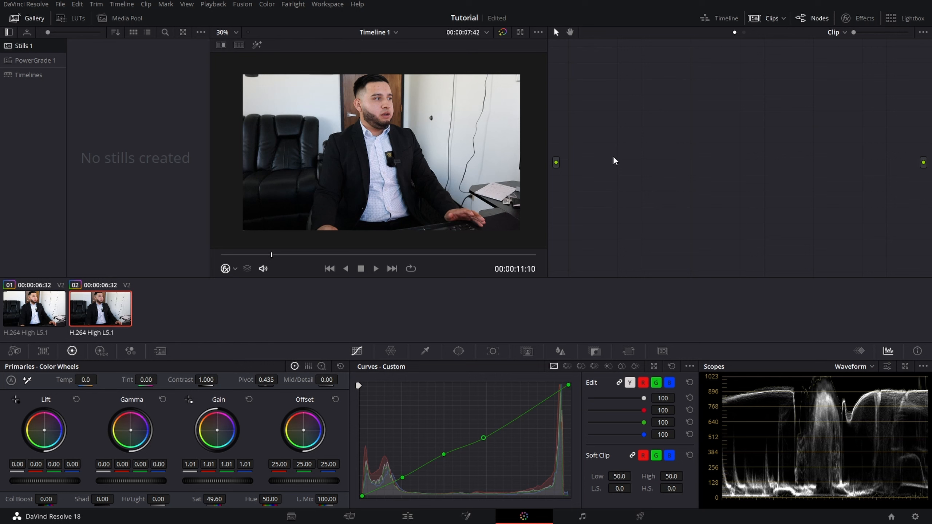
key(ctrl+s)
Step: Add a corrector node to the empty node graph and chain three more serial nodes after it
right_click(587, 159)
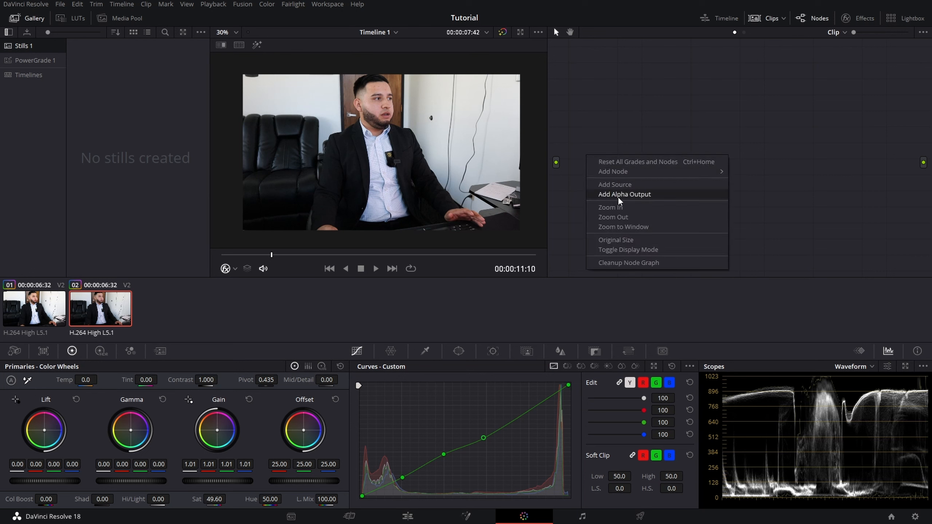
click(629, 121)
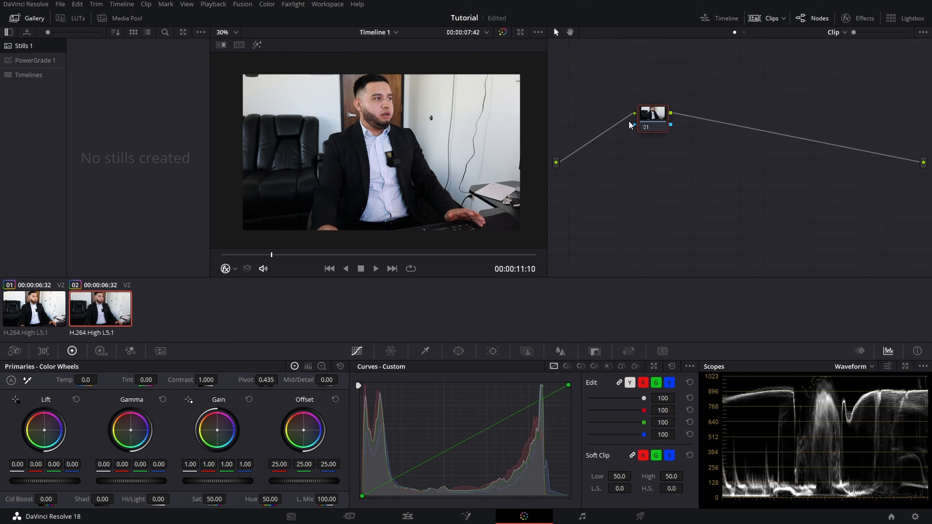
key(alt+s)
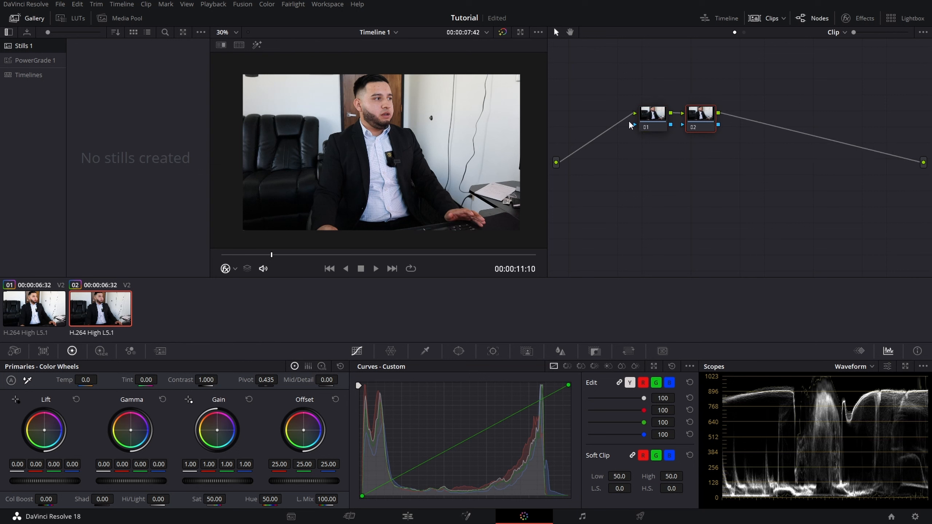
key(alt+s)
key(alt+s)
Step: Label the first node WB
right_click(648, 121)
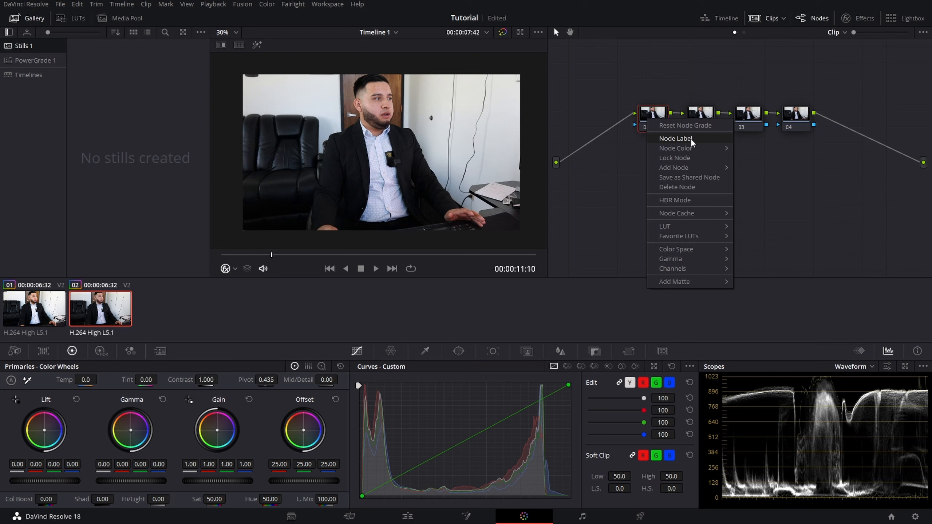
click(691, 138)
text(Whit)
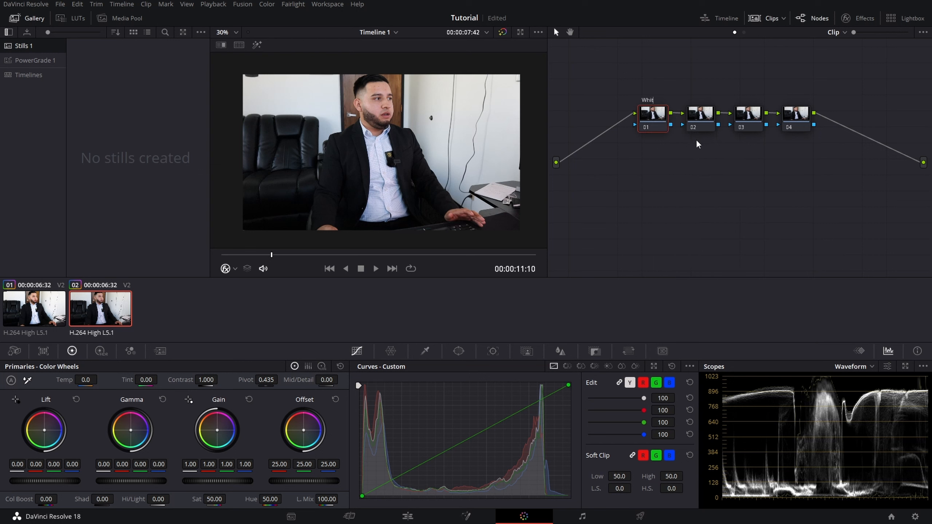
text(e Balance)
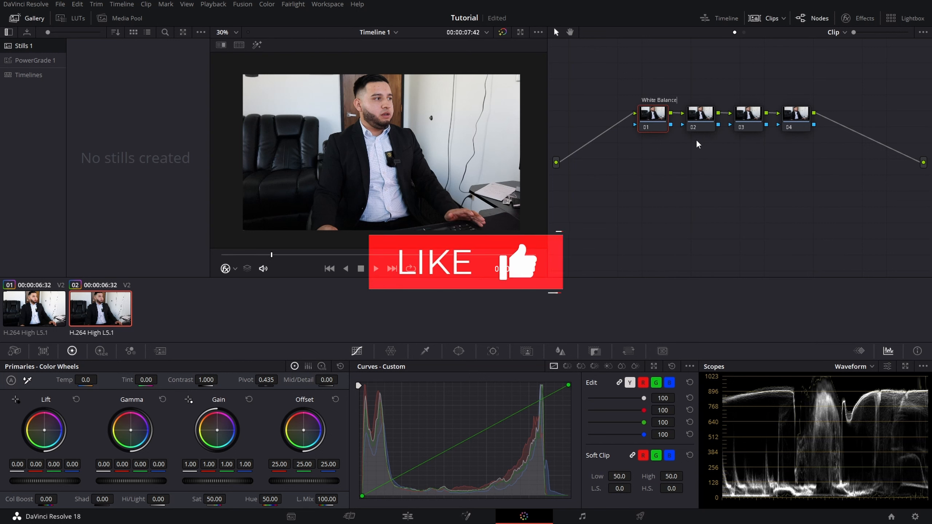
key(BackSpace)
key(BackSpace)
key(BackSpace)
key(BackSpace)
key(BackSpace)
key(BackSpace)
key(BackSpace)
key(BackSpace)
key(BackSpace)
key(BackSpace)
key(BackSpace)
key(BackSpace)
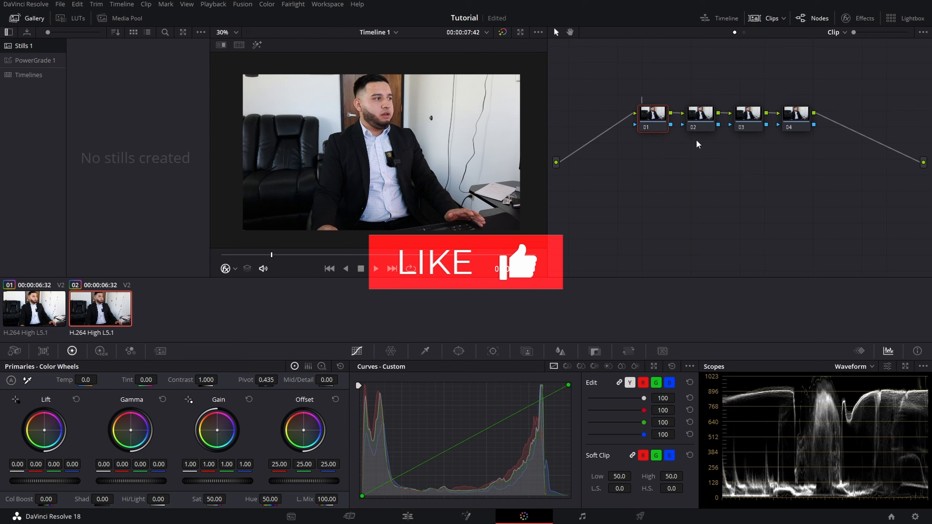
text(WB)
Step: Label the second node Pre-Log and the third node Log
right_click(698, 123)
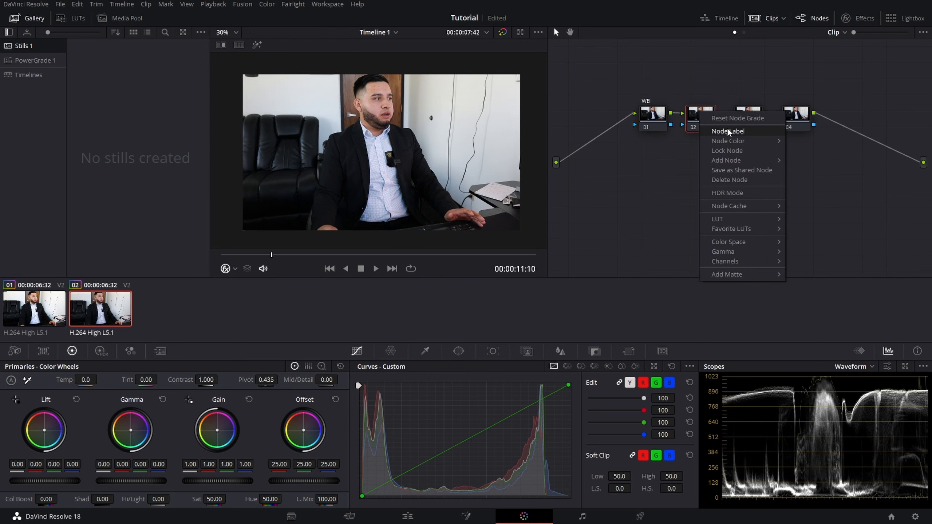
click(726, 127)
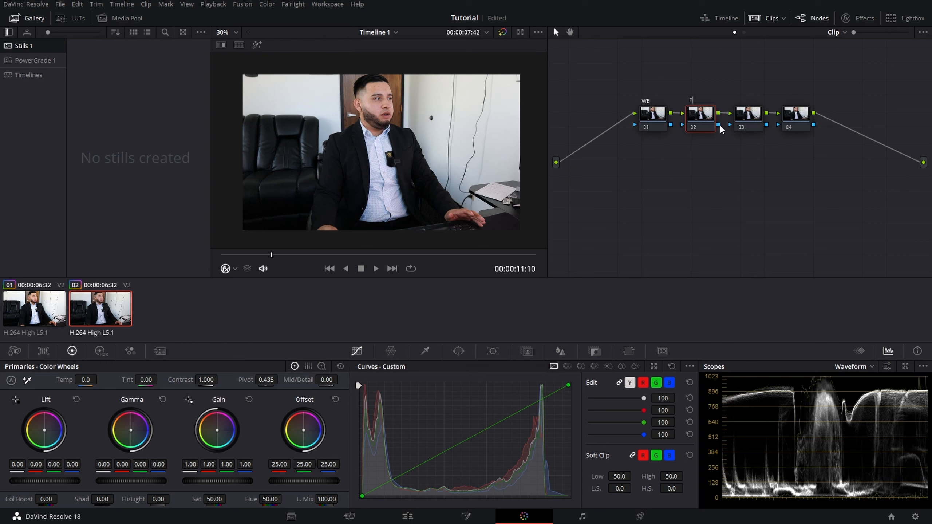
right_click(744, 119)
click(760, 142)
text(Log)
Step: Label the fourth node Post-Log
right_click(805, 120)
click(816, 140)
text(Post-Log)
key(Return)
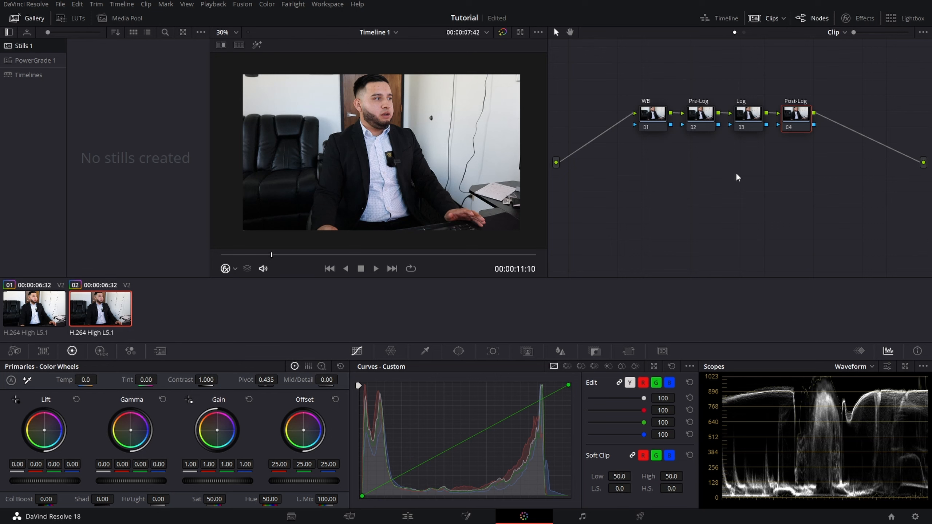
Step: Shift the Pre-Log node's Gain strongly toward magenta, then break its connection to the Log node
scroll(684, 115, up, 1)
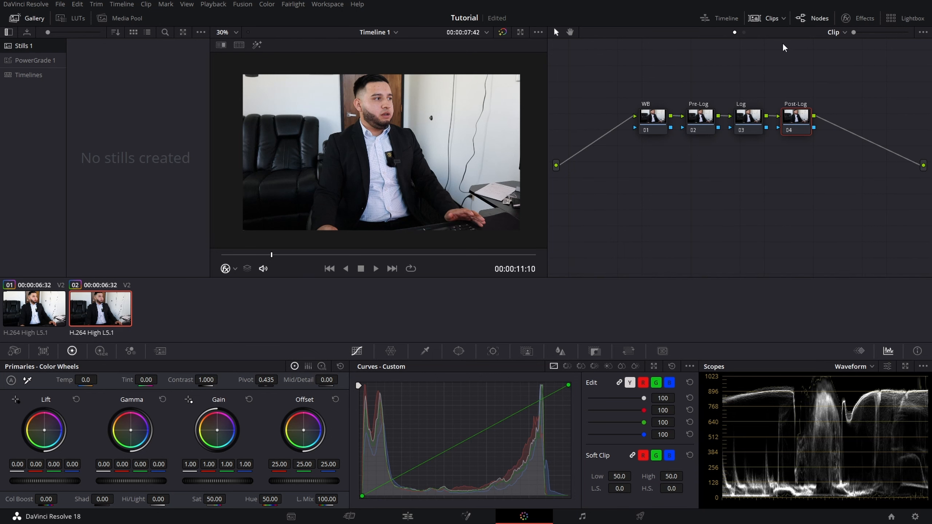
drag(853, 33, 859, 33)
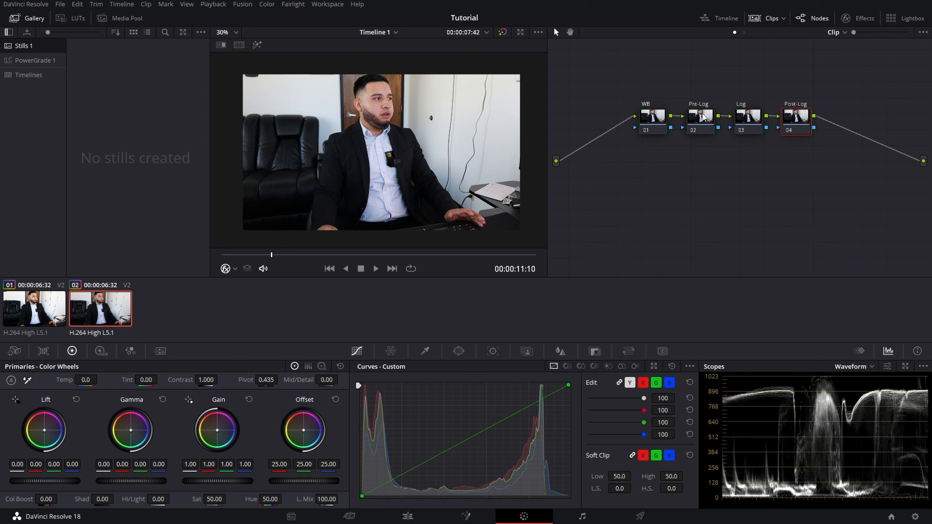
click(701, 117)
drag(221, 432, 232, 421)
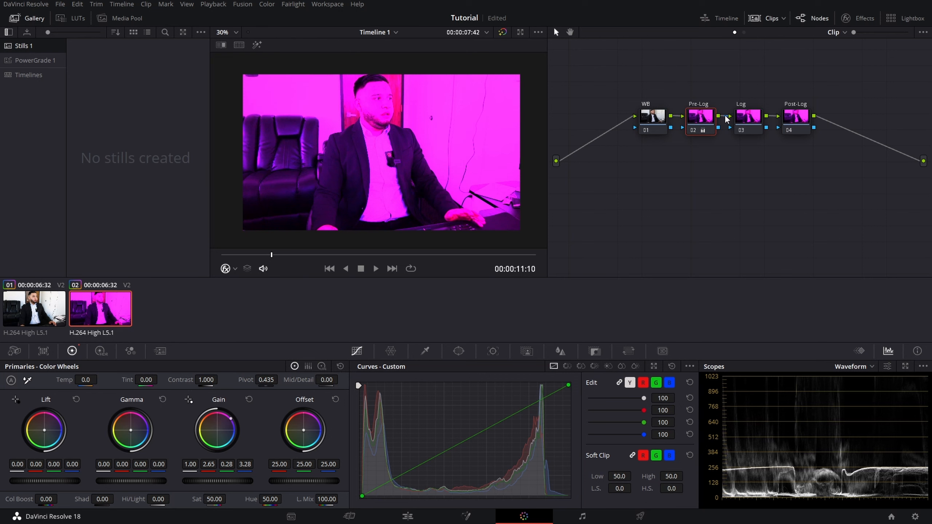
click(725, 116)
click(751, 118)
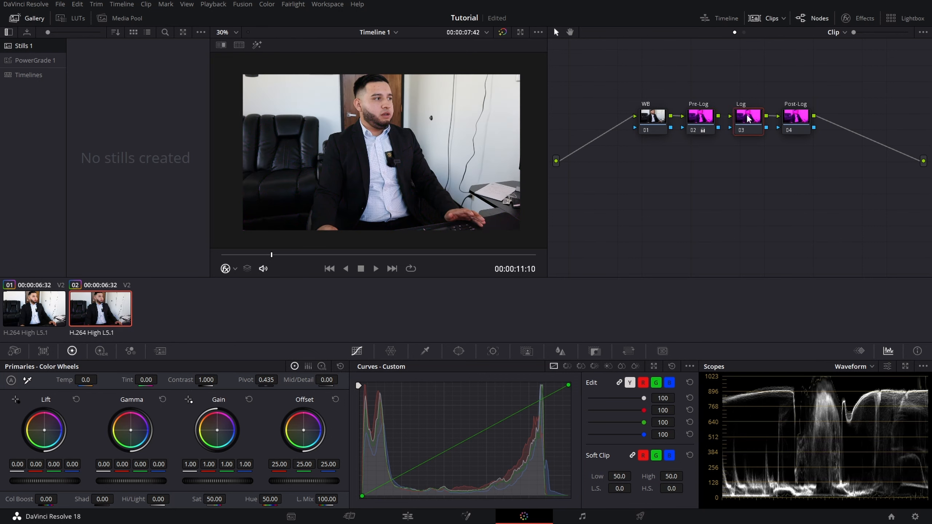
Step: Examine how the Pre-Log color shift carries through the node chain by selecting the nodes one by one
click(807, 118)
click(757, 125)
click(793, 125)
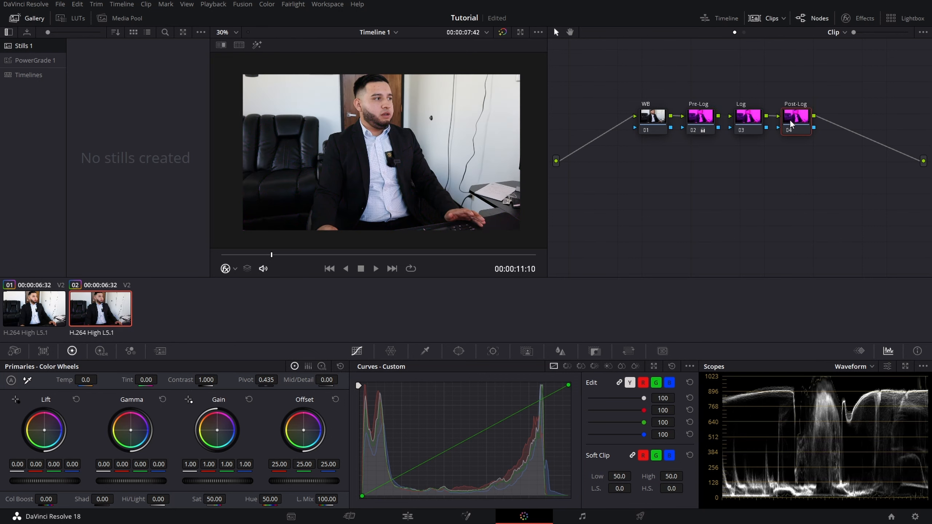
click(660, 125)
click(706, 127)
click(748, 121)
click(792, 127)
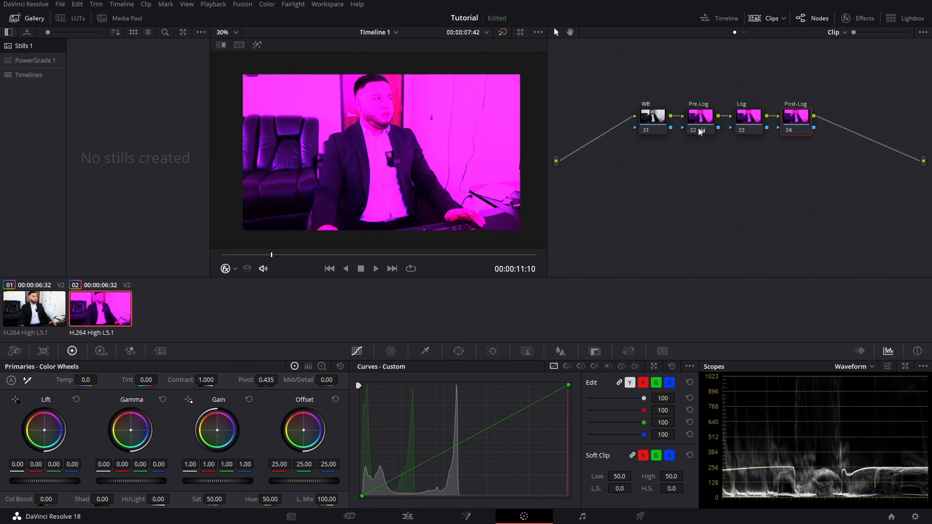
click(655, 118)
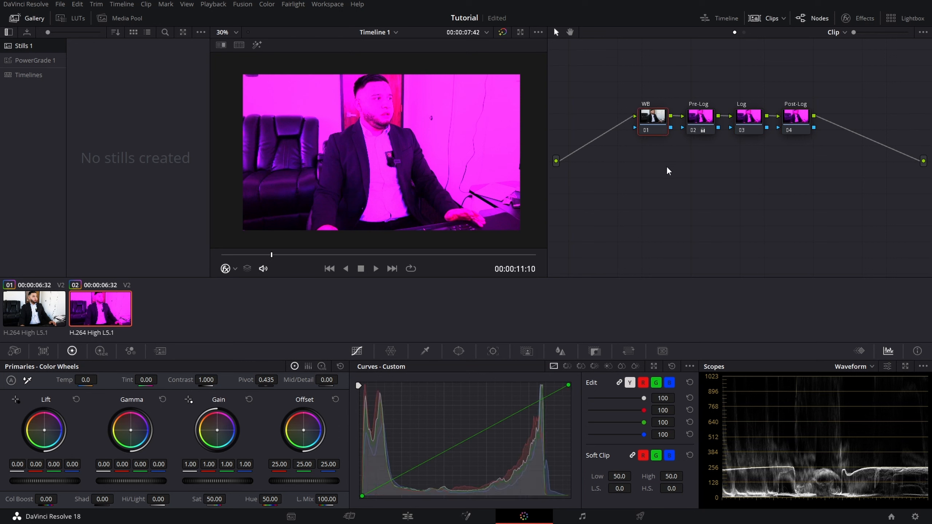
Step: Reset the Pre-Log node's primary color wheels
click(700, 120)
click(340, 366)
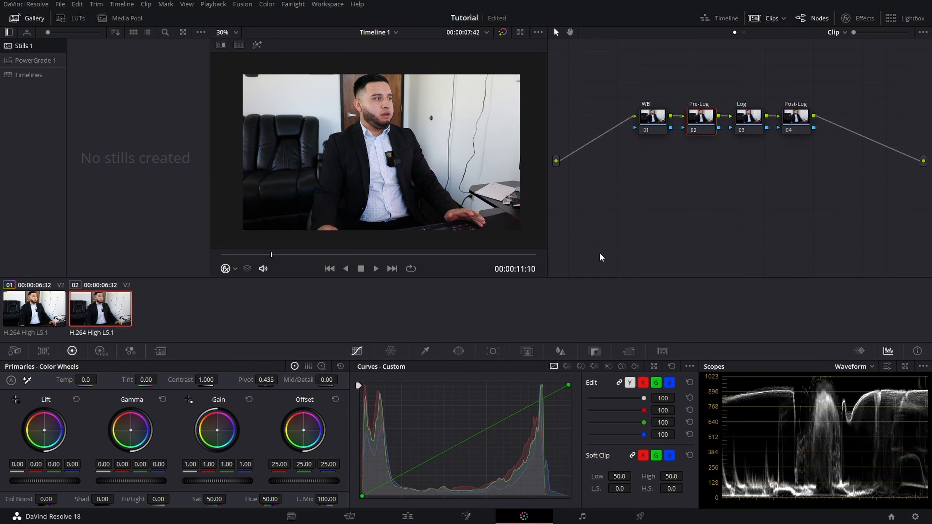
click(756, 123)
click(785, 125)
click(744, 124)
click(792, 119)
Step: Arrange the four nodes in a zigzag, with WB and Log lower and Pre-Log and Post-Log higher, and select Log
drag(654, 118, 592, 163)
drag(692, 118, 629, 116)
drag(749, 120, 675, 180)
drag(793, 119, 709, 116)
click(675, 179)
drag(674, 178, 675, 179)
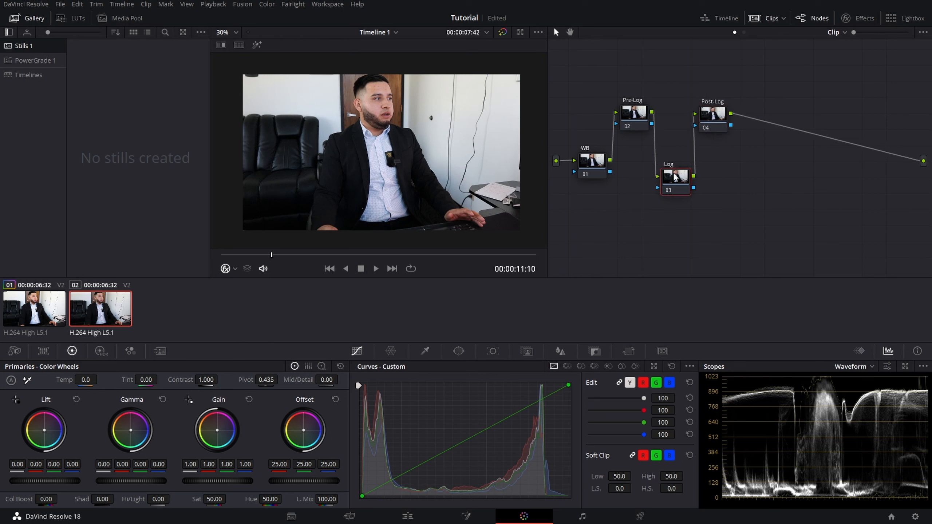
Step: Search the effects library for "COLOR SPACE" and apply Color Space Transform to the Log node
click(857, 20)
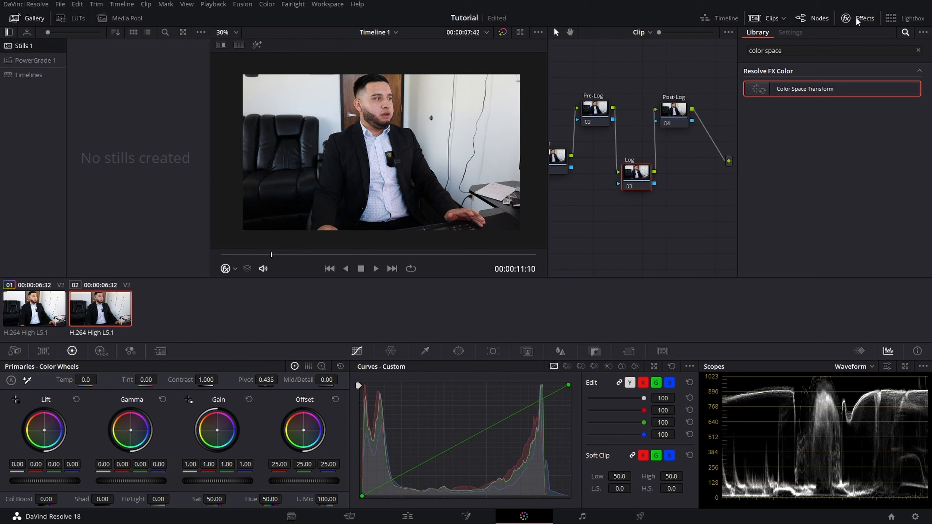
click(919, 50)
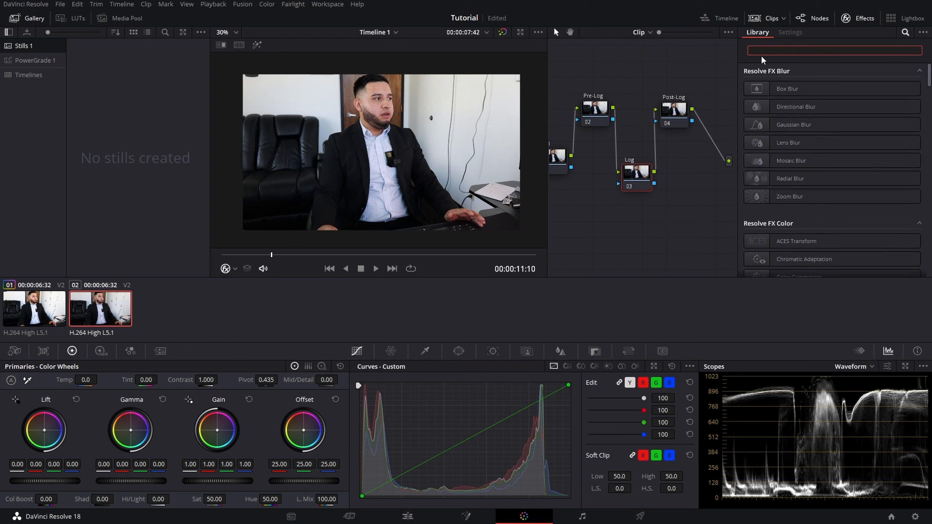
click(851, 20)
click(853, 19)
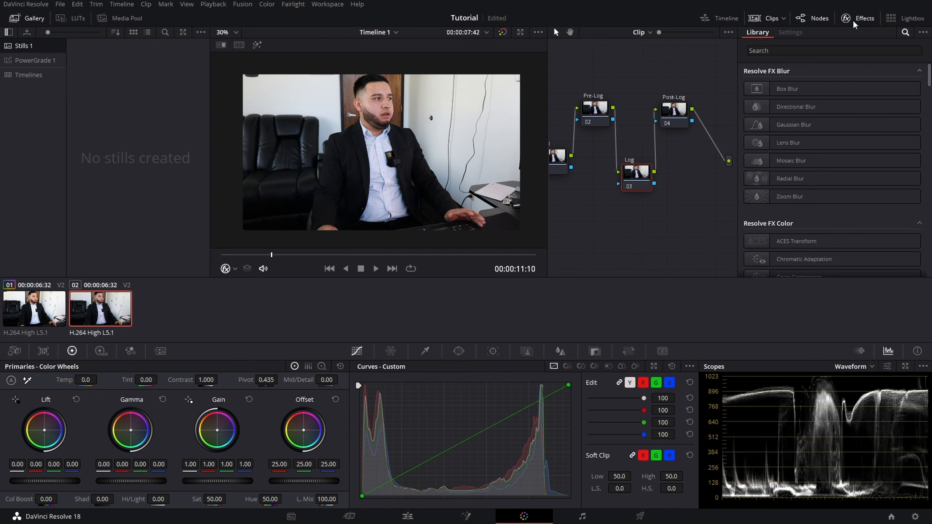
click(810, 51)
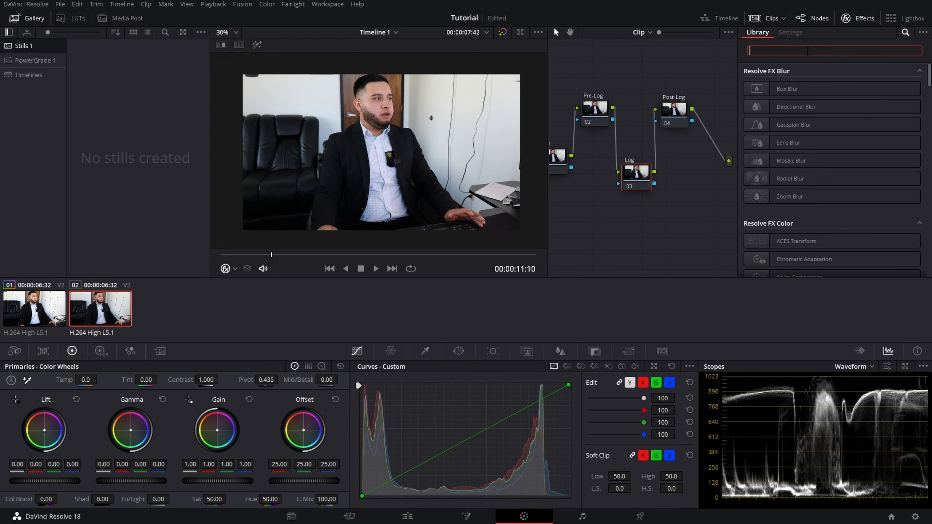
text(cOLOR)
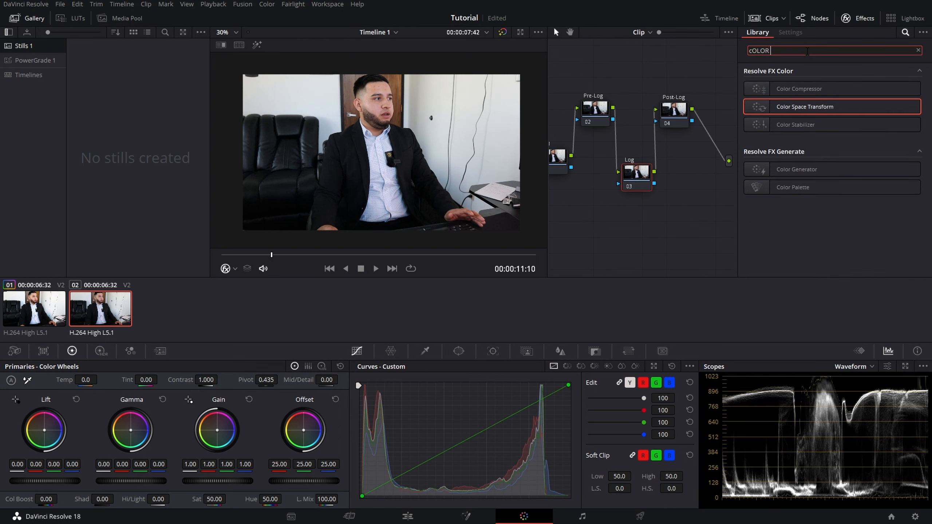
text( SPACWE)
key(BackSpace)
key(BackSpace)
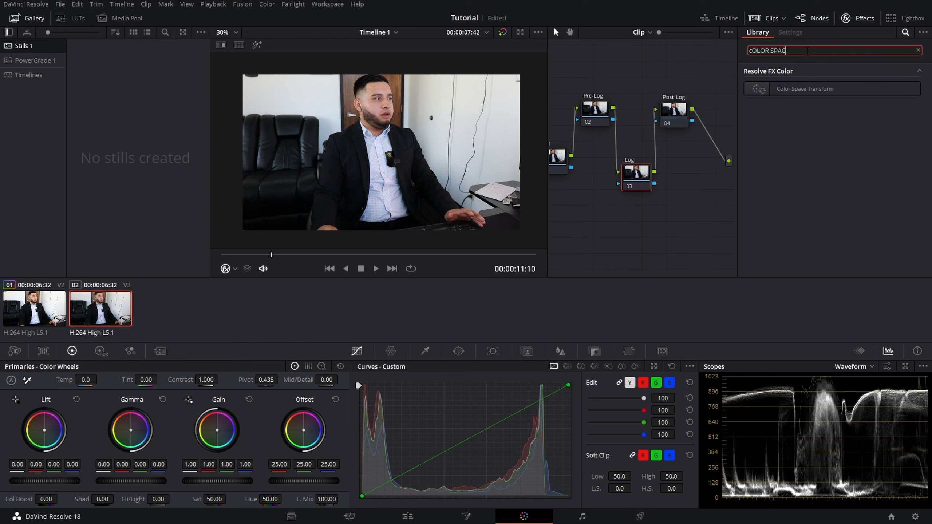
text(E)
drag(798, 90, 635, 179)
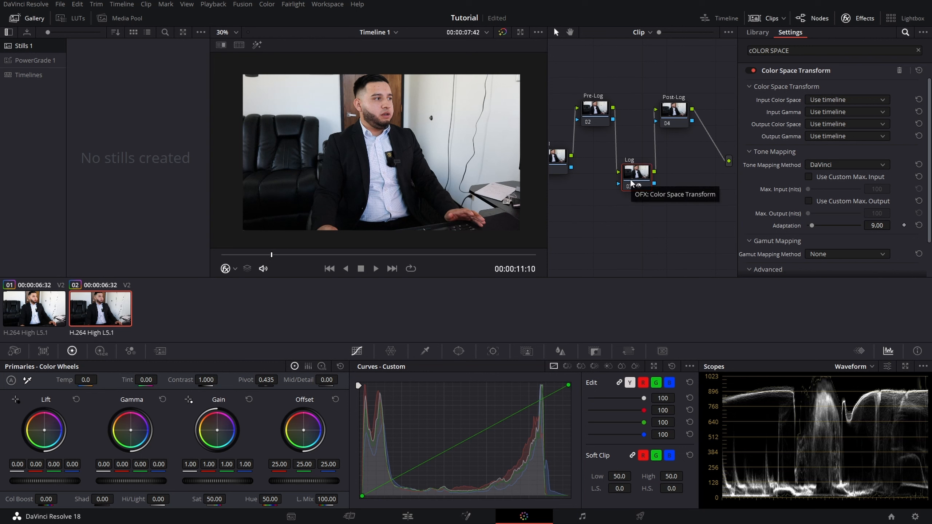
Step: Set the transform's input color space to Blackmagic Design 4K Film Gen 3 and input gamma to Blackmagic Design Pocket 4K Film Gen 4
click(813, 99)
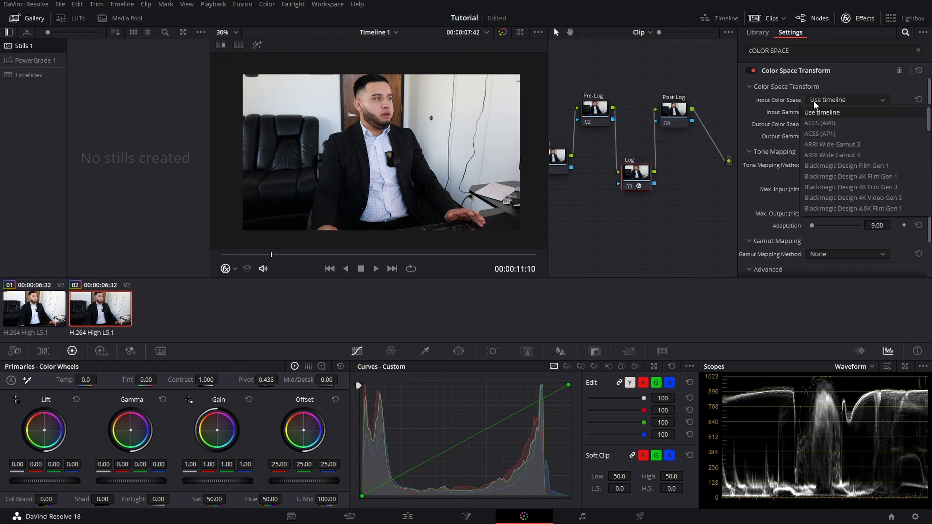
click(851, 186)
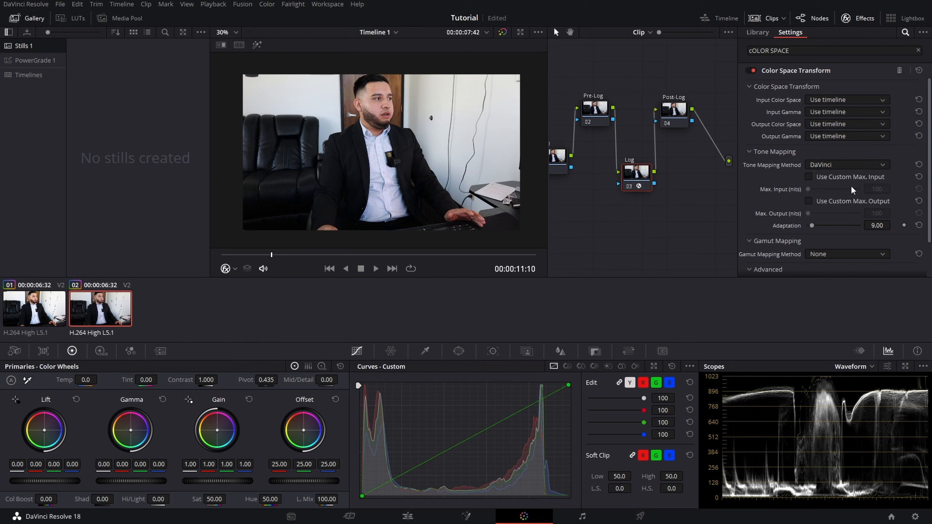
click(835, 111)
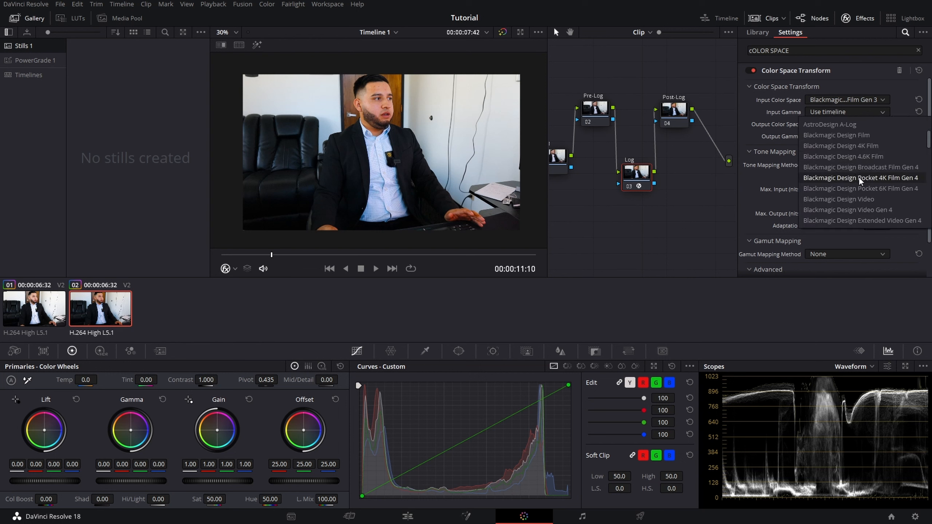
click(873, 178)
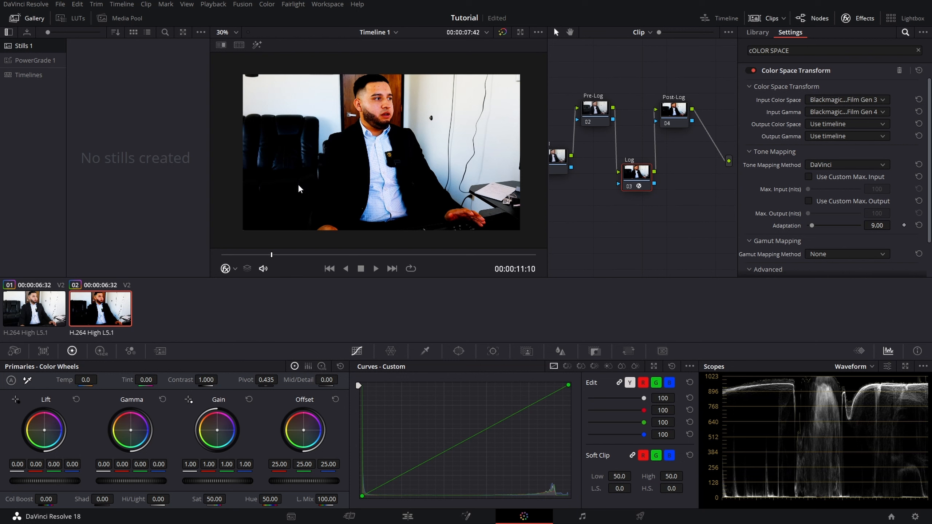
Step: Set both the output color space and the output gamma of the Color Space Transform to Rec.709
click(841, 122)
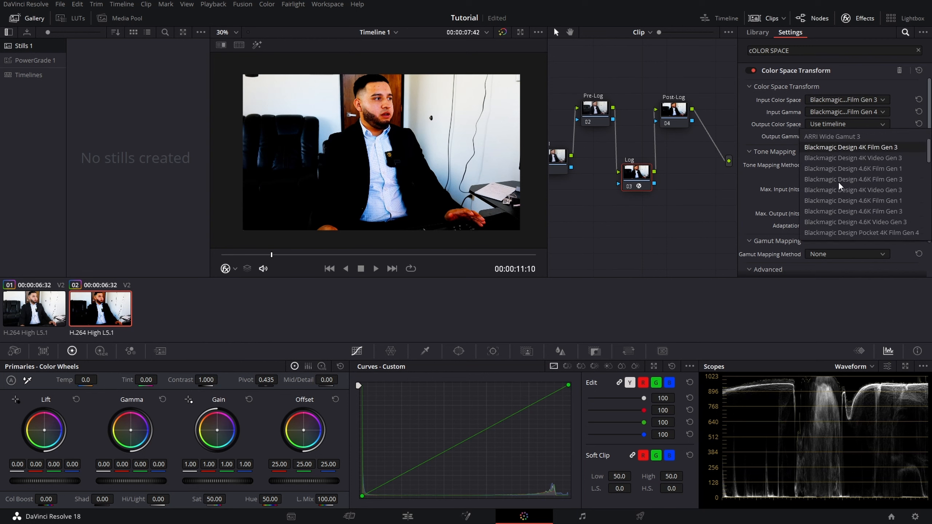
click(829, 190)
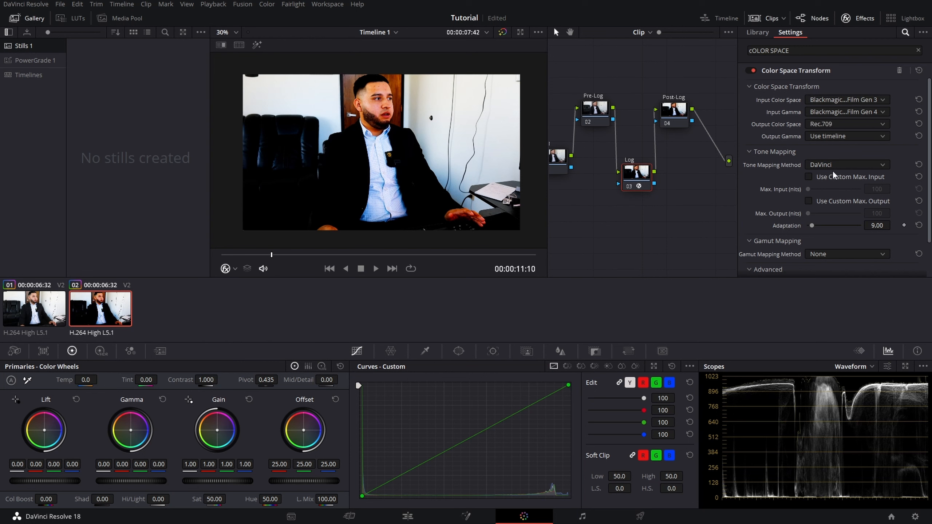
click(833, 135)
click(847, 156)
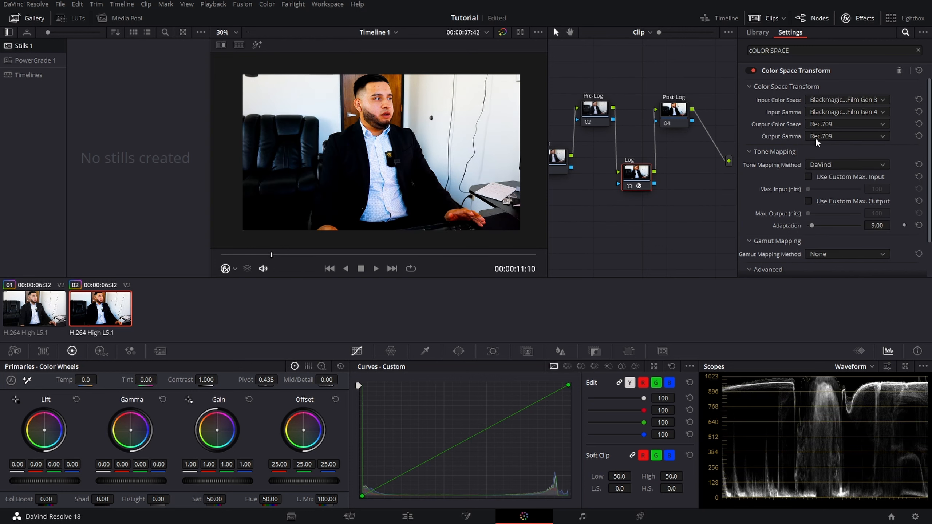
click(831, 99)
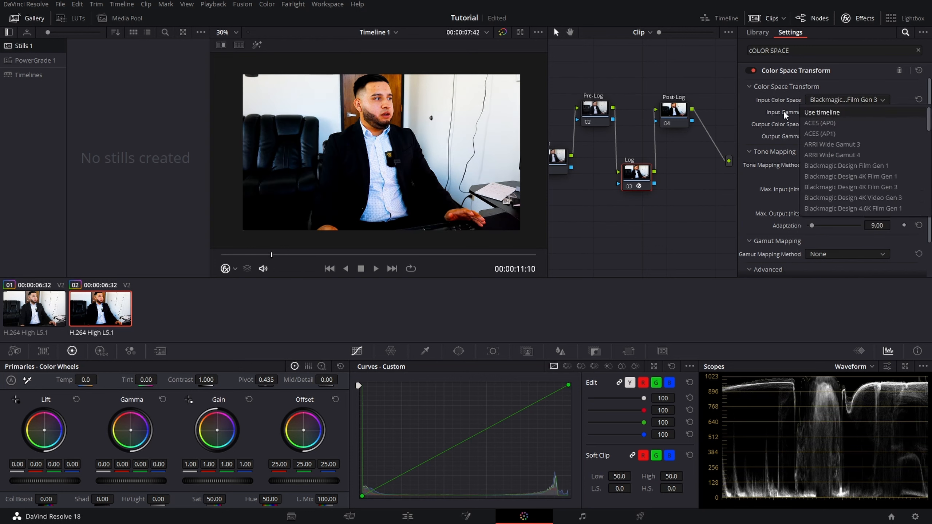
click(783, 111)
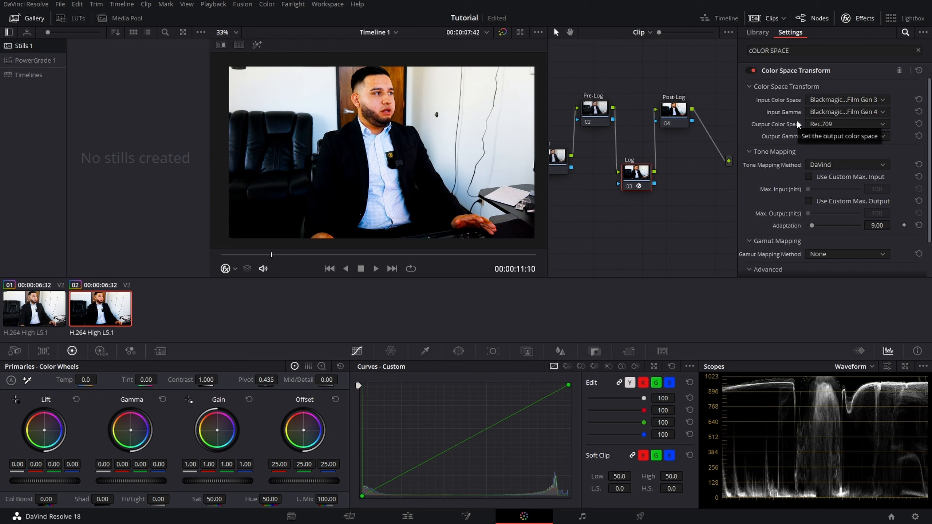
scroll(347, 98, up, 1)
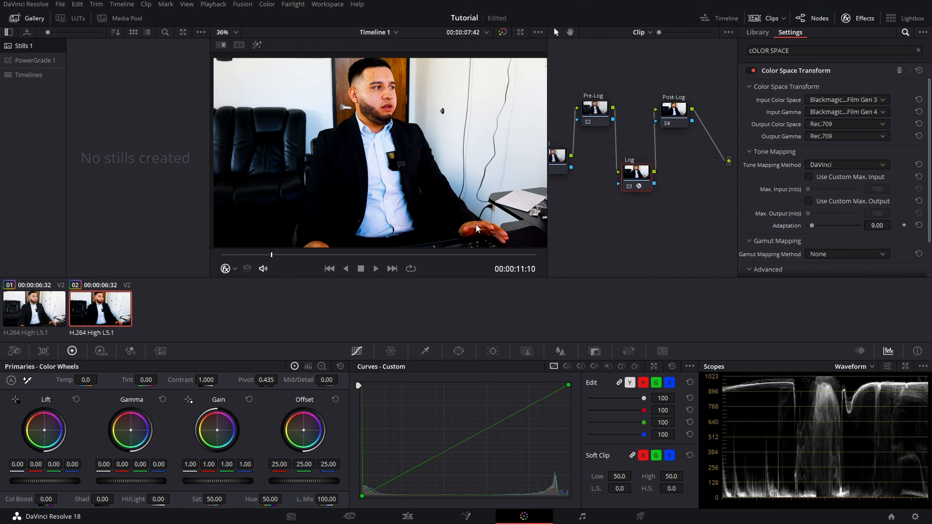
scroll(461, 218, down, 1)
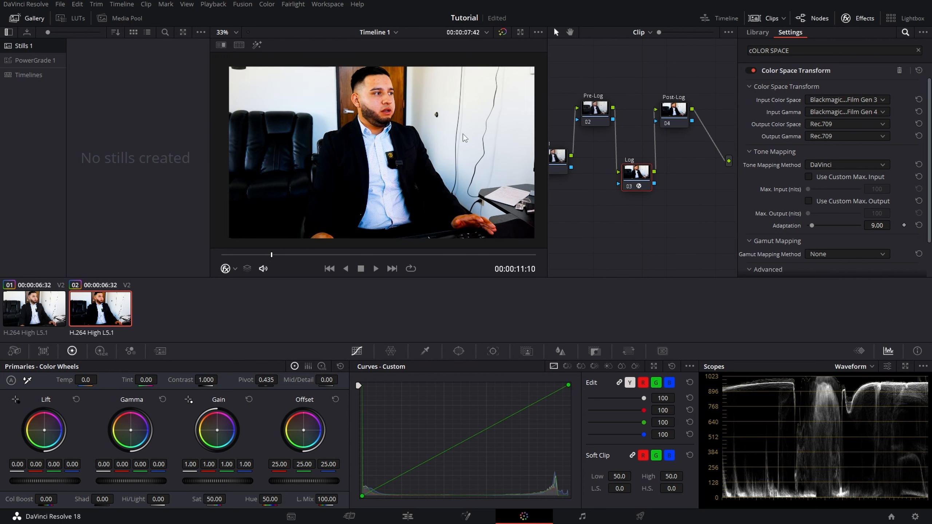
click(821, 100)
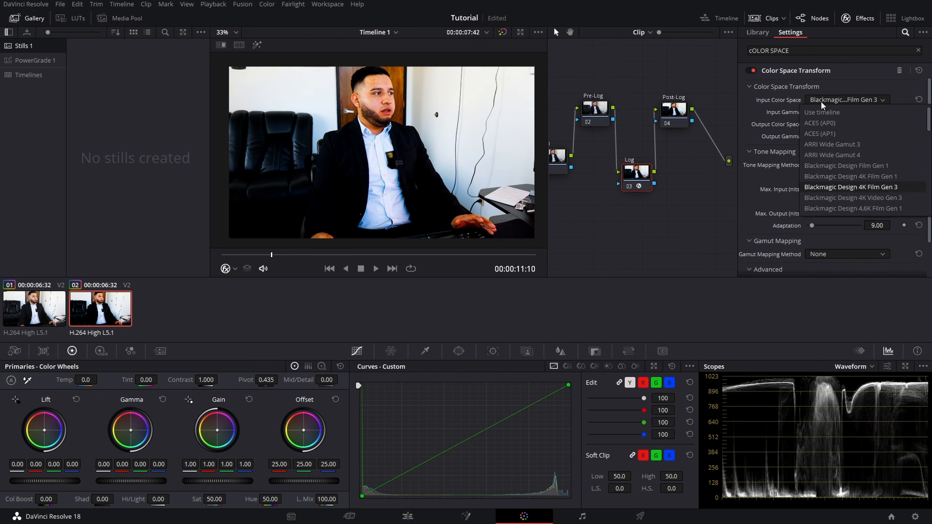
click(830, 188)
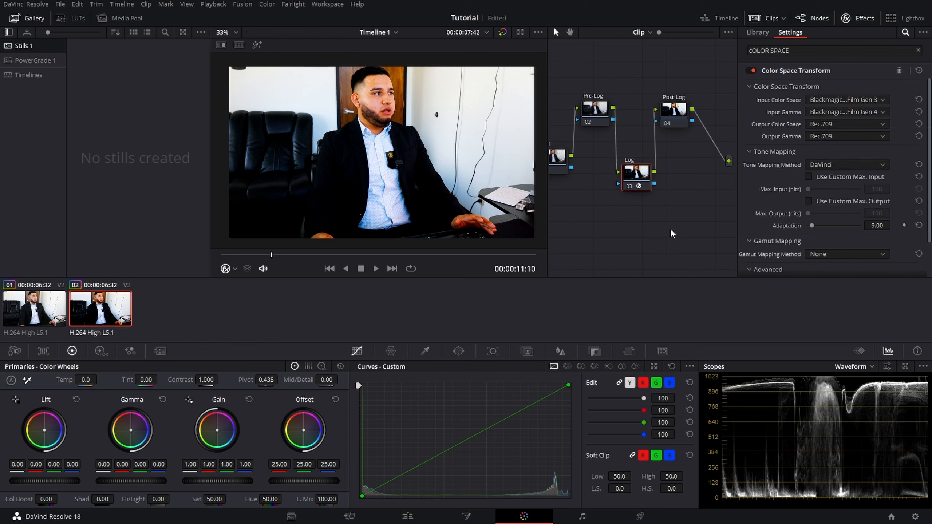
Step: Raise the Pre-Log node's lift to 0.04 with the effects library closed, and compare the image with the grade bypassed
click(596, 116)
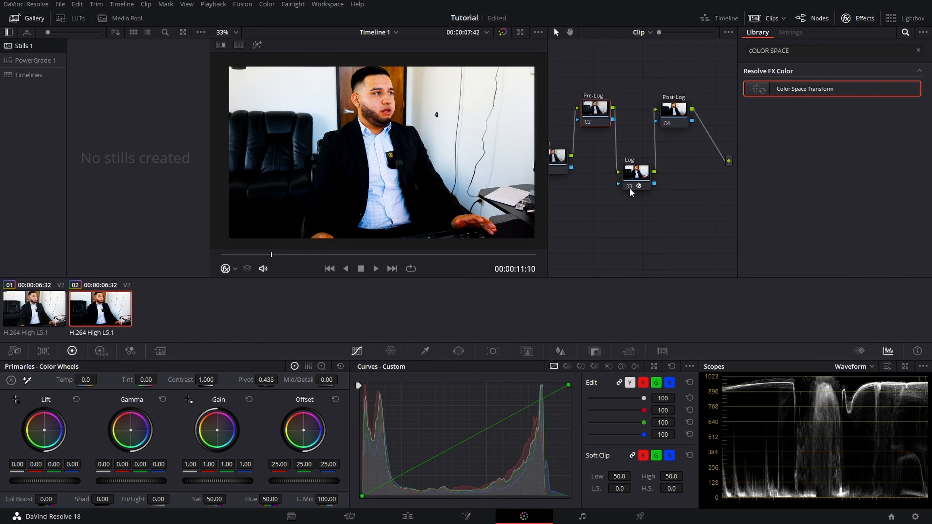
click(871, 19)
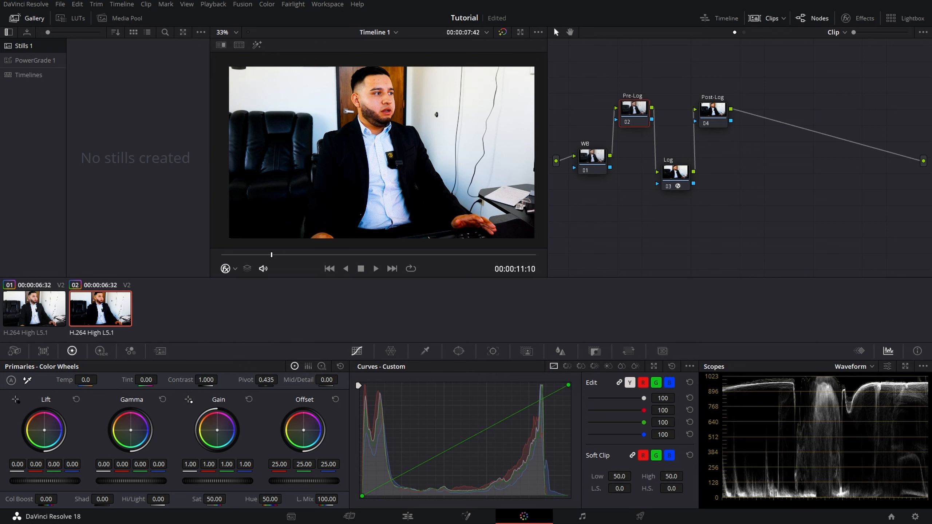
drag(45, 481, 63, 481)
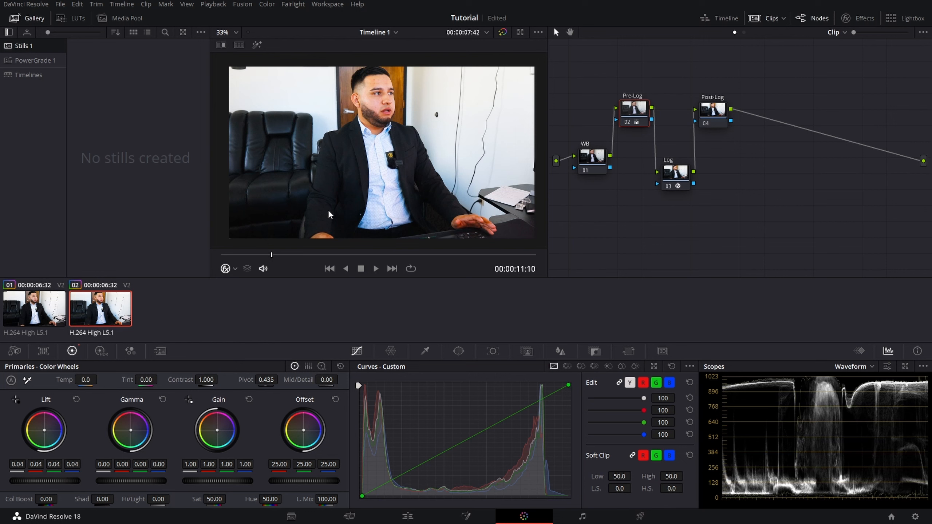
scroll(328, 210, up, 1)
scroll(333, 215, up, 1)
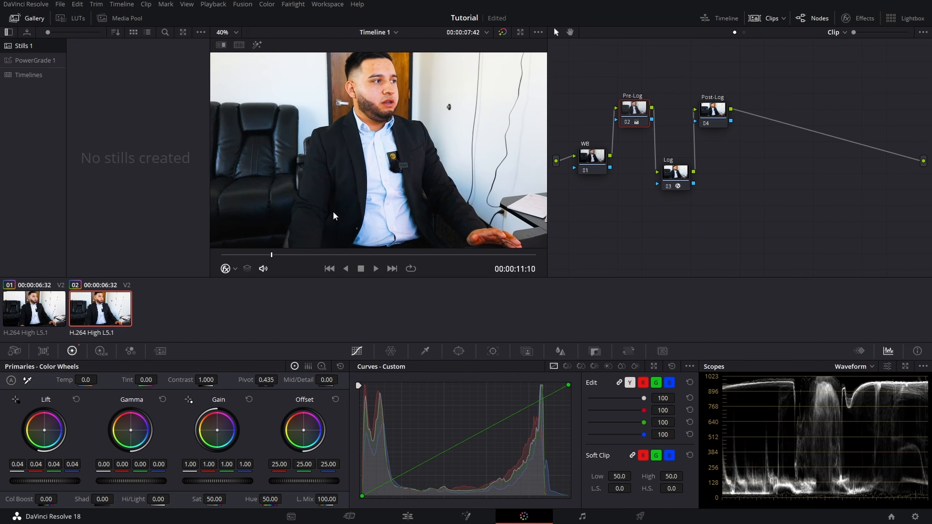
click(502, 32)
click(502, 31)
scroll(439, 125, down, 1)
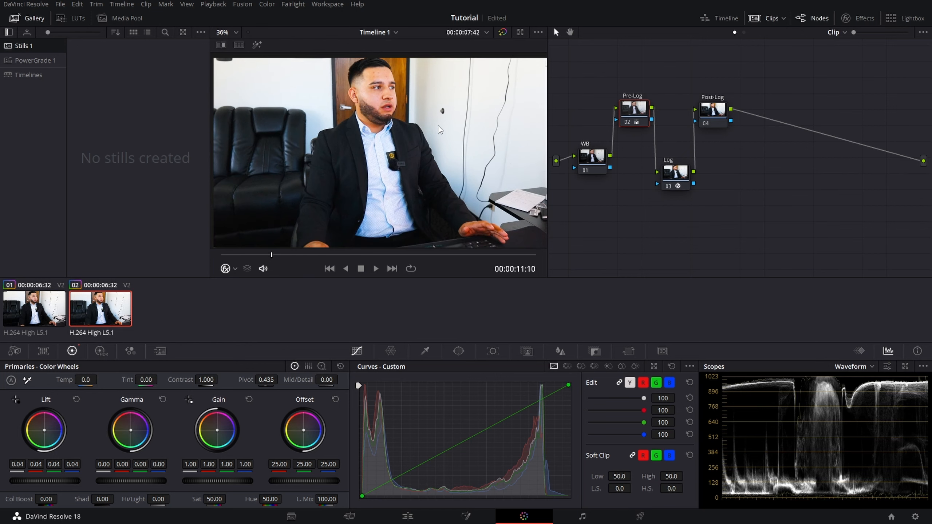
Step: Raise the Pre-Log node's gain to 1.02 and compare the result against the bypassed grade
drag(205, 480, 211, 481)
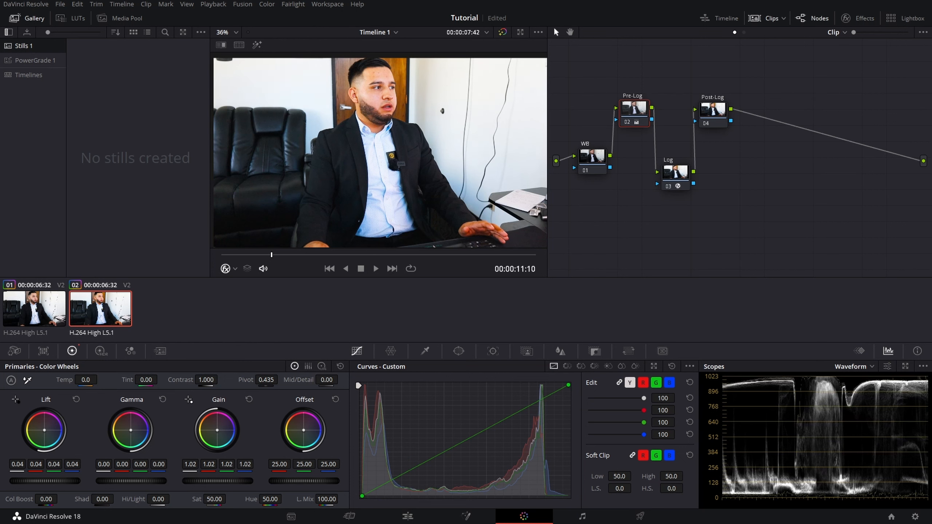
click(503, 33)
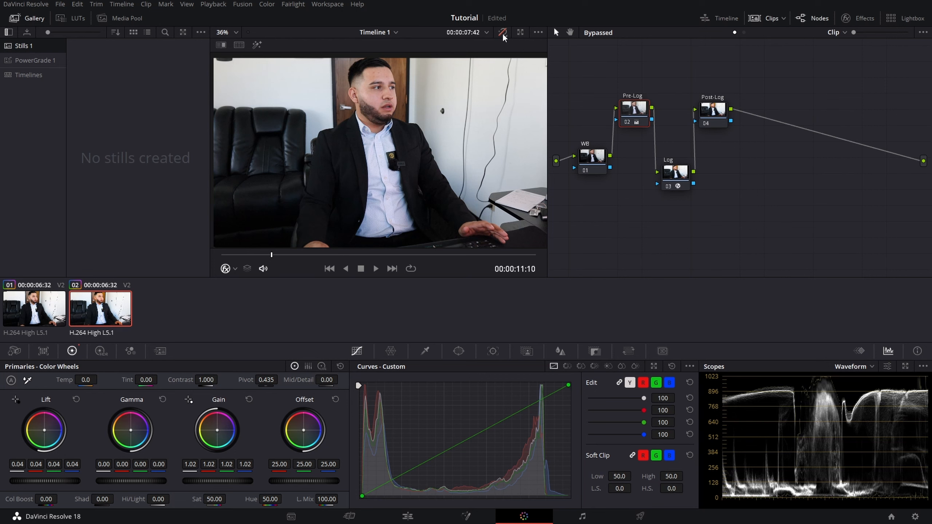
click(503, 32)
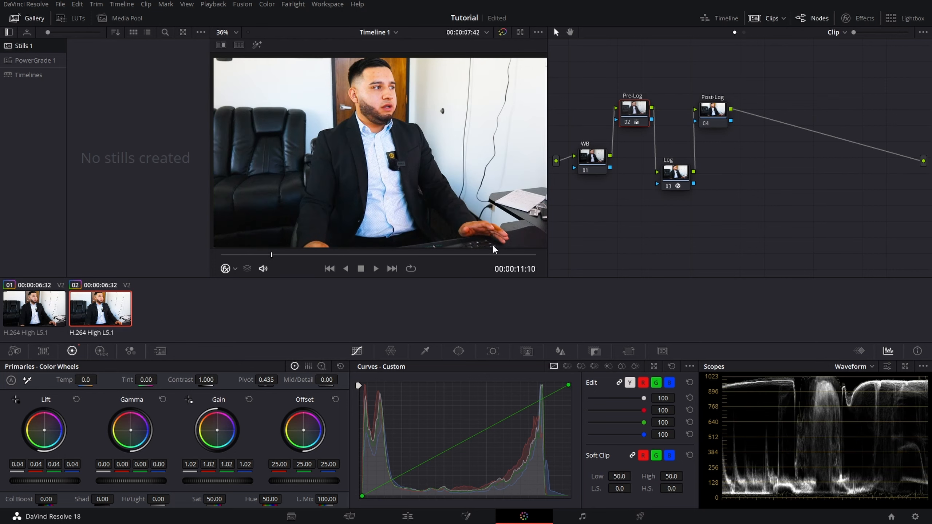
scroll(486, 223, down, 1)
scroll(487, 223, up, 1)
Step: White balance the WB node by sampling the white wall beside the man with the white balance picker
click(593, 163)
click(27, 382)
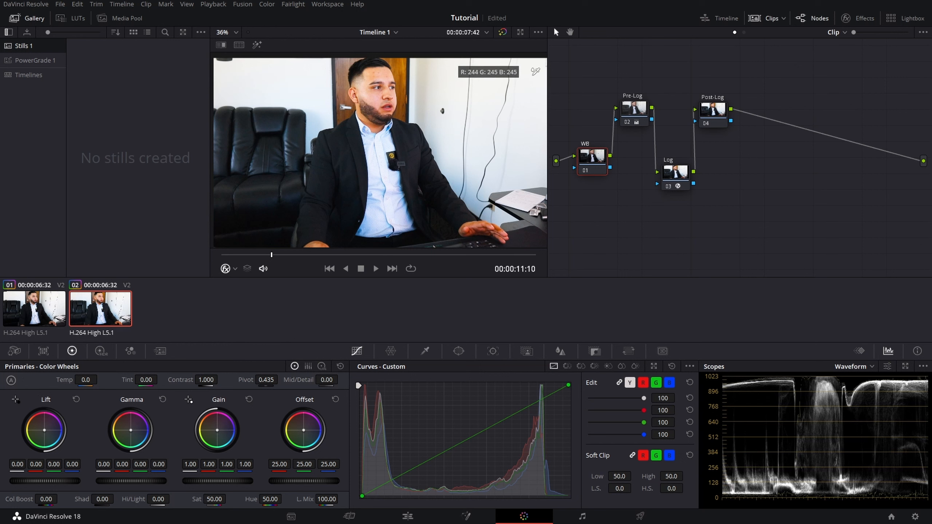
click(539, 62)
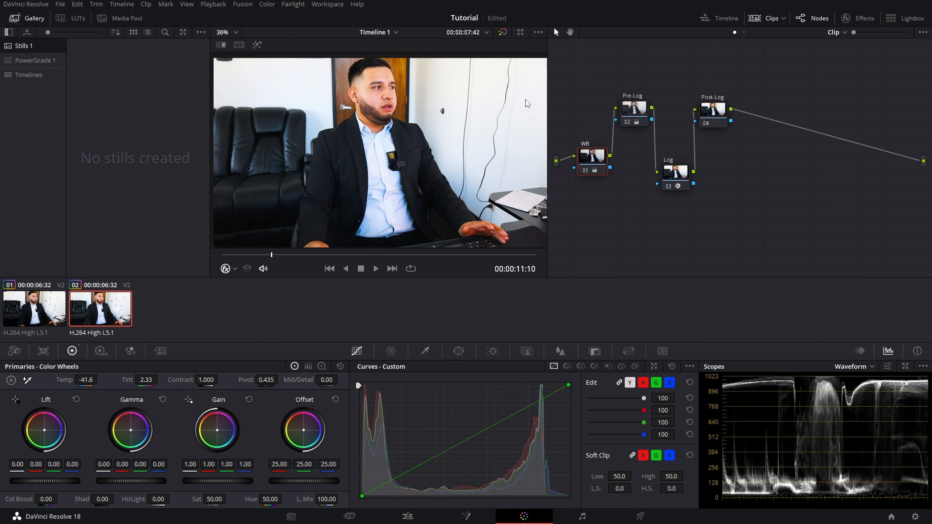
Step: Try white balancing the WB node from the light blue shirt, and return to the wall-based balance
scroll(334, 84, up, 1)
scroll(333, 83, down, 1)
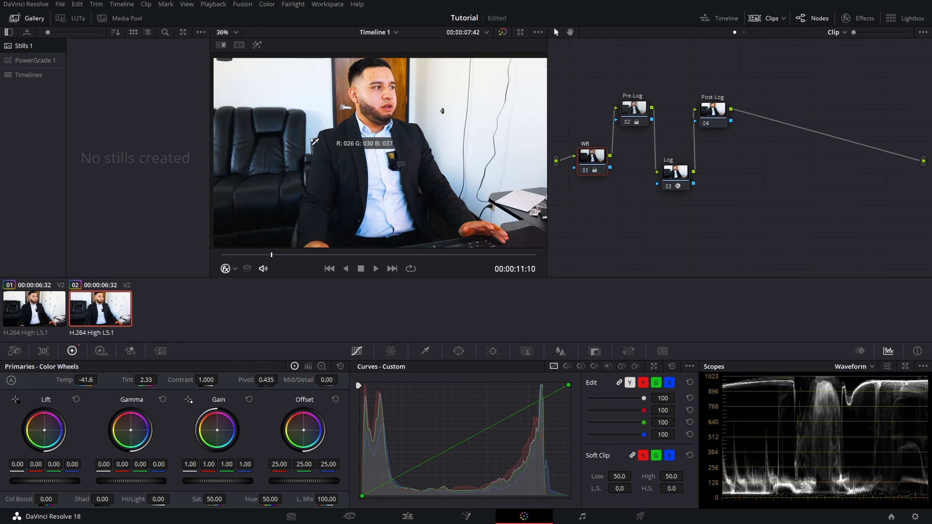
click(362, 162)
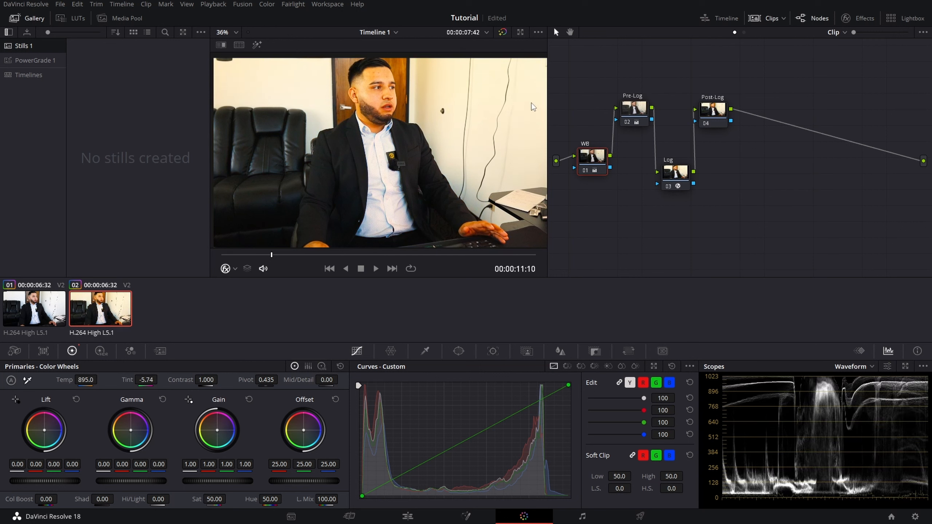
click(511, 111)
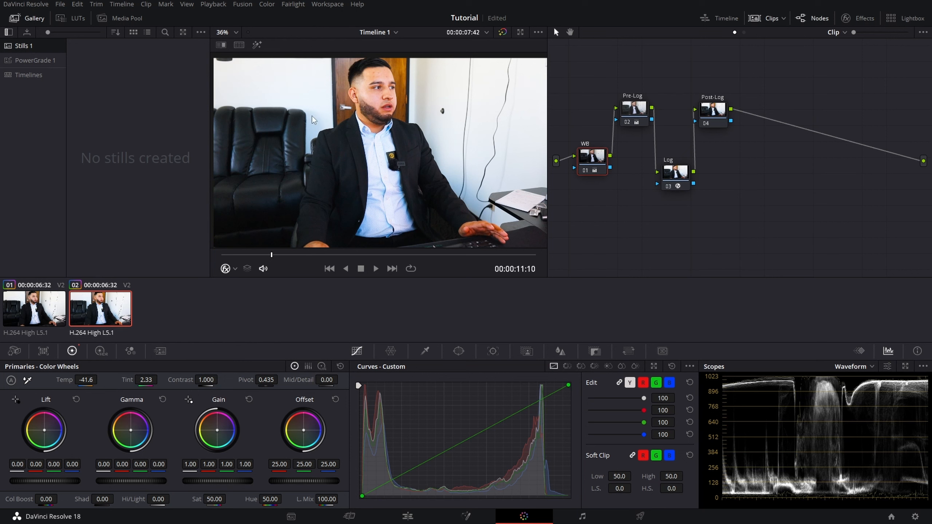
Step: Shape the Post-Log node's custom curve with four control points, slightly lifting the shadows and keeping midtones and highlights near the diagonal
click(630, 120)
click(667, 185)
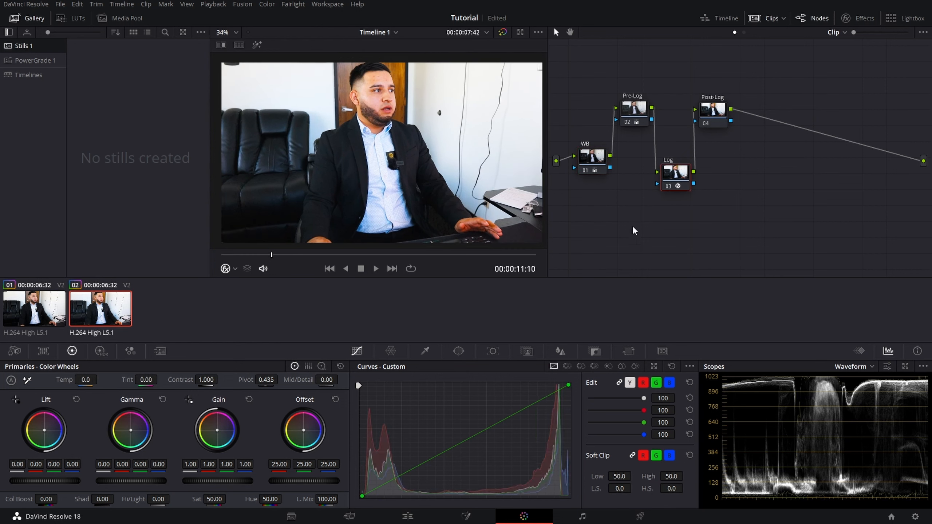
click(713, 112)
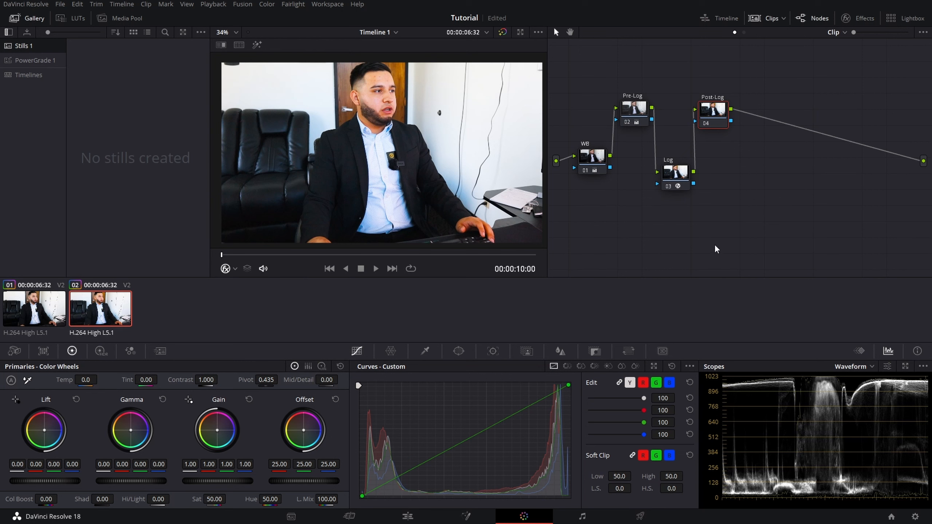
drag(401, 475, 402, 471)
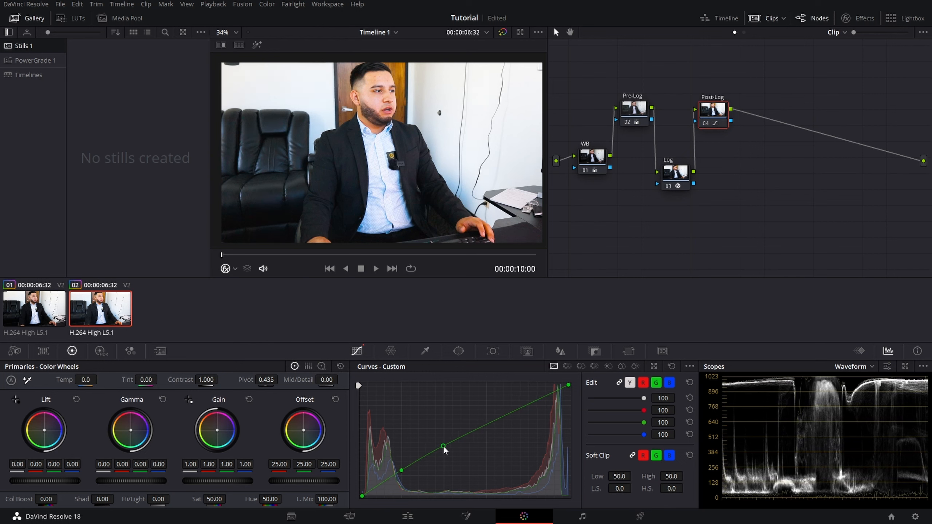
drag(442, 445, 490, 429)
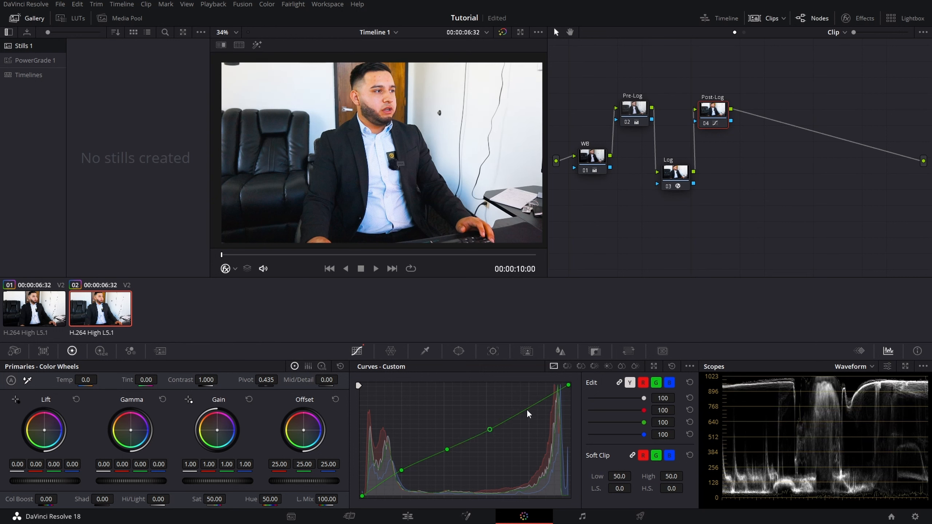
mouse_move(530, 407)
mouse_down()
mouse_move(531, 393)
mouse_move(531, 419)
mouse_up()
drag(533, 418, 533, 412)
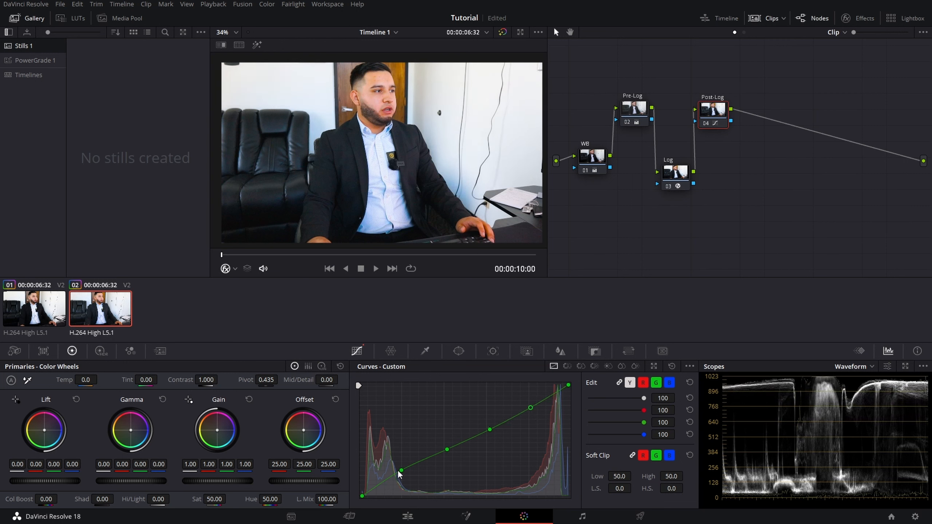
mouse_move(402, 471)
mouse_down()
mouse_move(405, 484)
mouse_move(403, 471)
mouse_up()
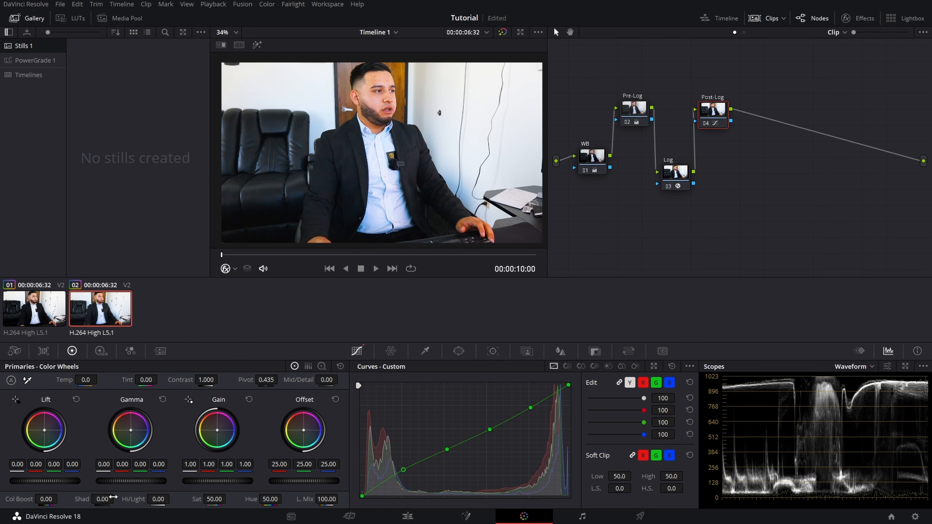
Step: Try saturation values of 48, 44.4, 40 and 43 on the Post-Log node
click(213, 500)
text(48)
key(Return)
drag(220, 501, 212, 502)
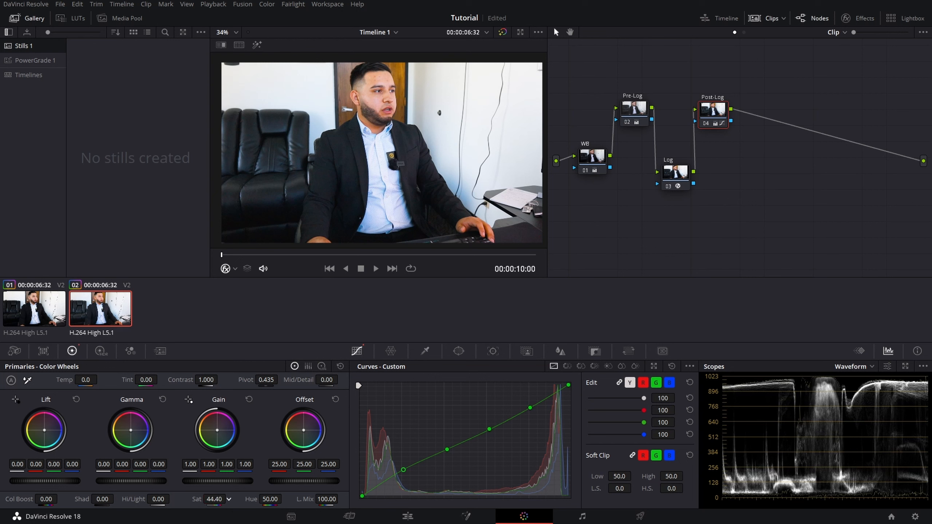
click(216, 500)
text(40)
key(Return)
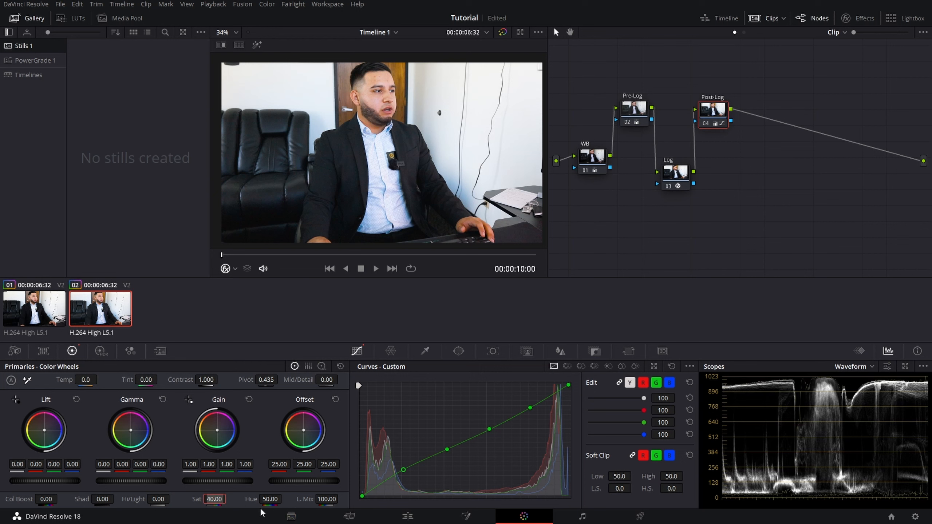
text(43)
key(Return)
Step: Set the Post-Log node's saturation to 44 and check the image up close
click(218, 498)
double_click(216, 498)
text(44)
key(Return)
scroll(352, 149, up, 2)
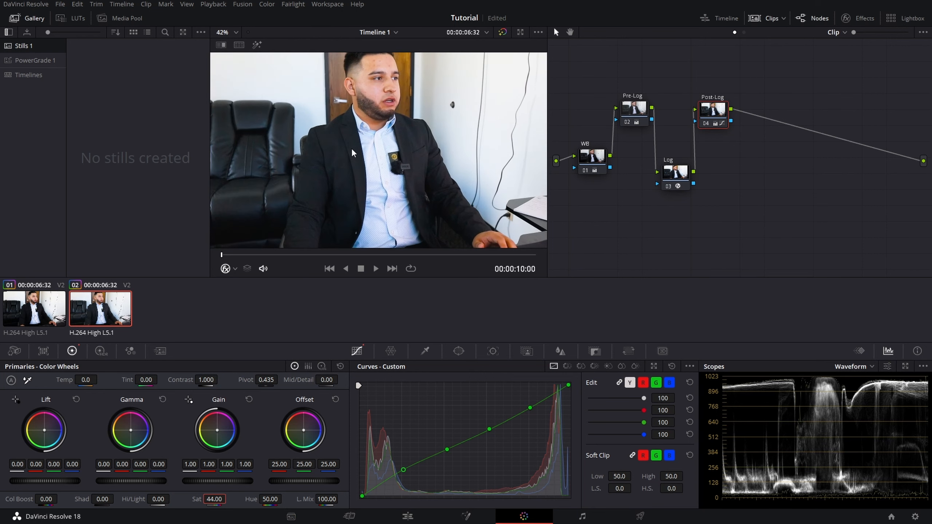
Step: Examine the graded image in the viewer and compare it with the ungraded footage by bypassing all grades and turning them back on
scroll(354, 149, up, 1)
drag(356, 149, 401, 196)
scroll(371, 174, up, 1)
scroll(371, 178, down, 2)
scroll(372, 182, down, 1)
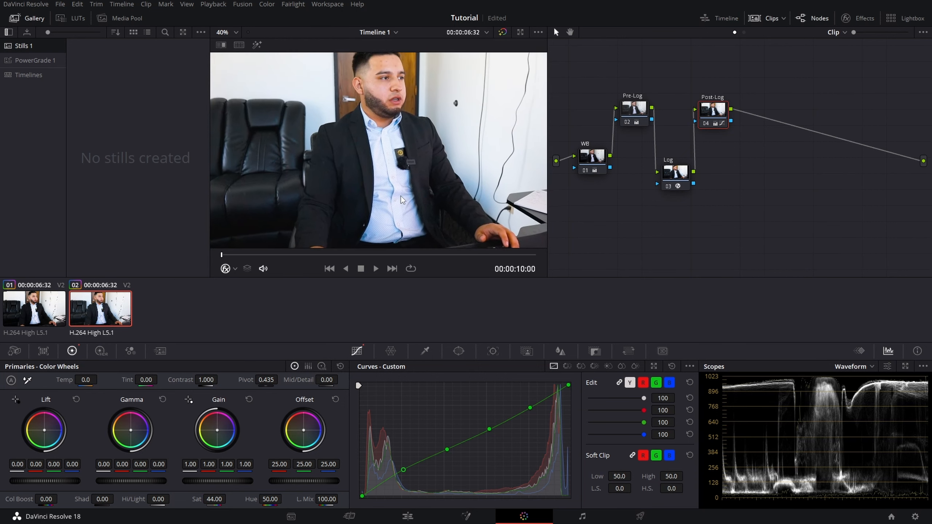
scroll(401, 200, down, 2)
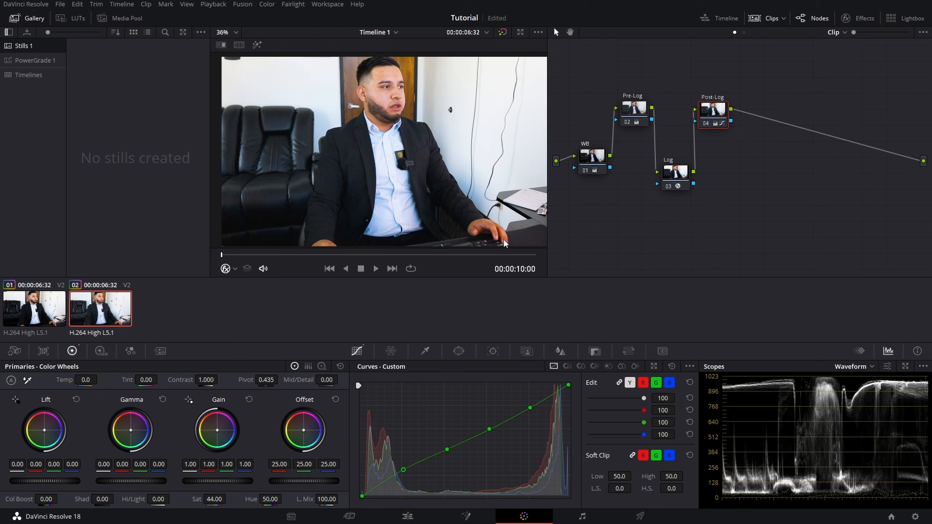
click(502, 33)
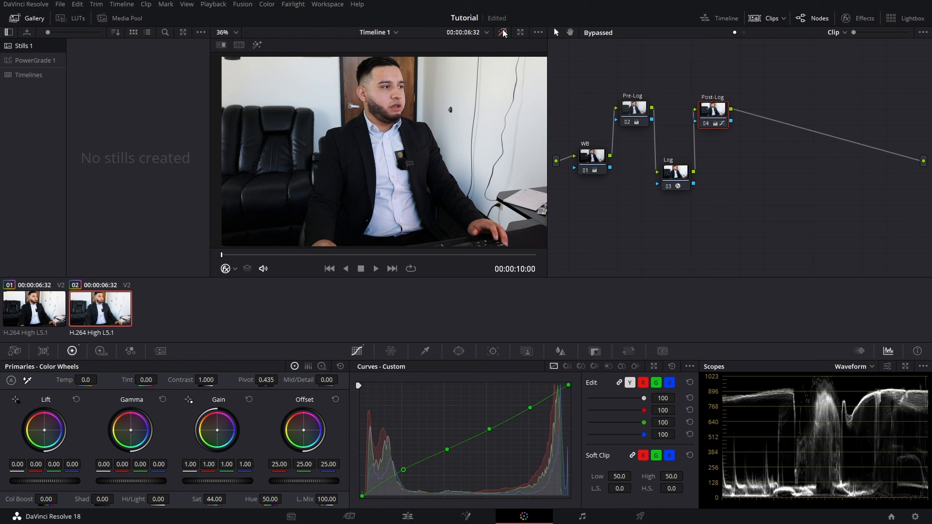
click(503, 32)
scroll(349, 183, down, 1)
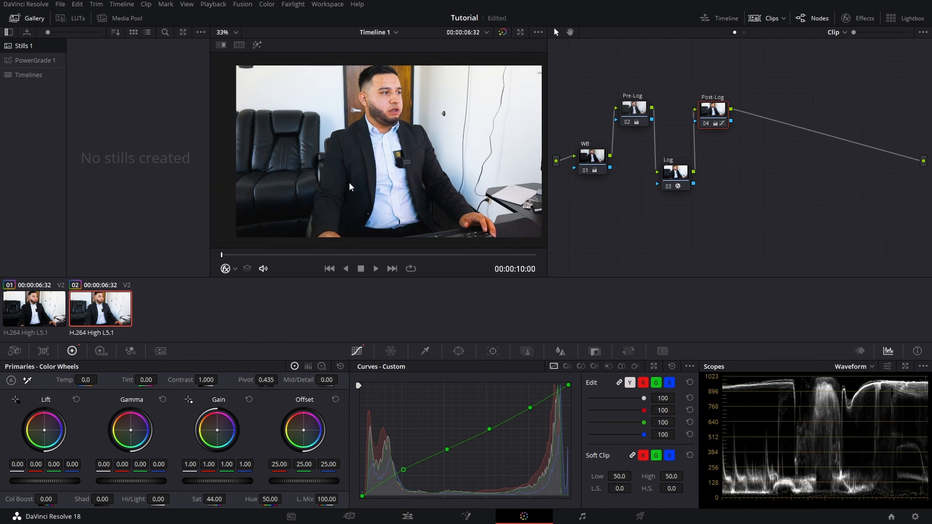
scroll(349, 182, up, 1)
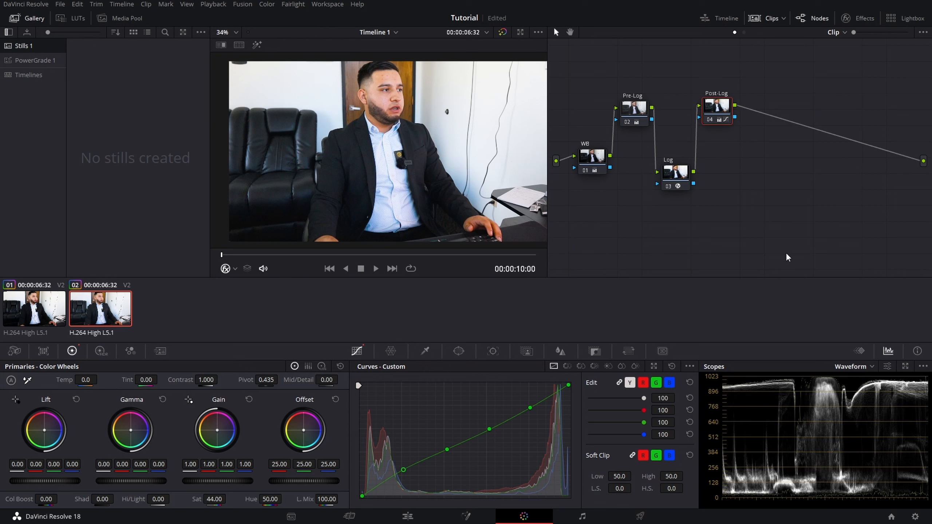
Step: Save the project with the finished four-node grade
drag(760, 211, 573, 70)
click(775, 188)
key(ctrl+s)
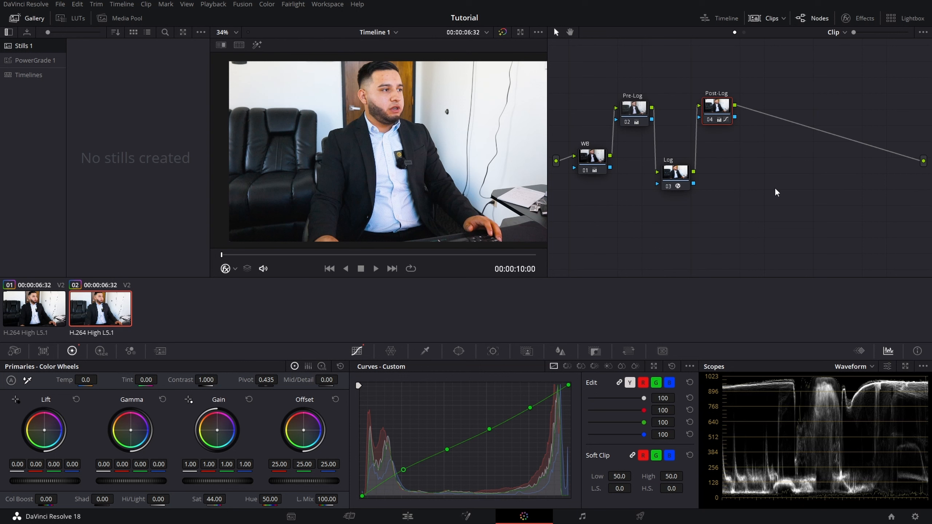